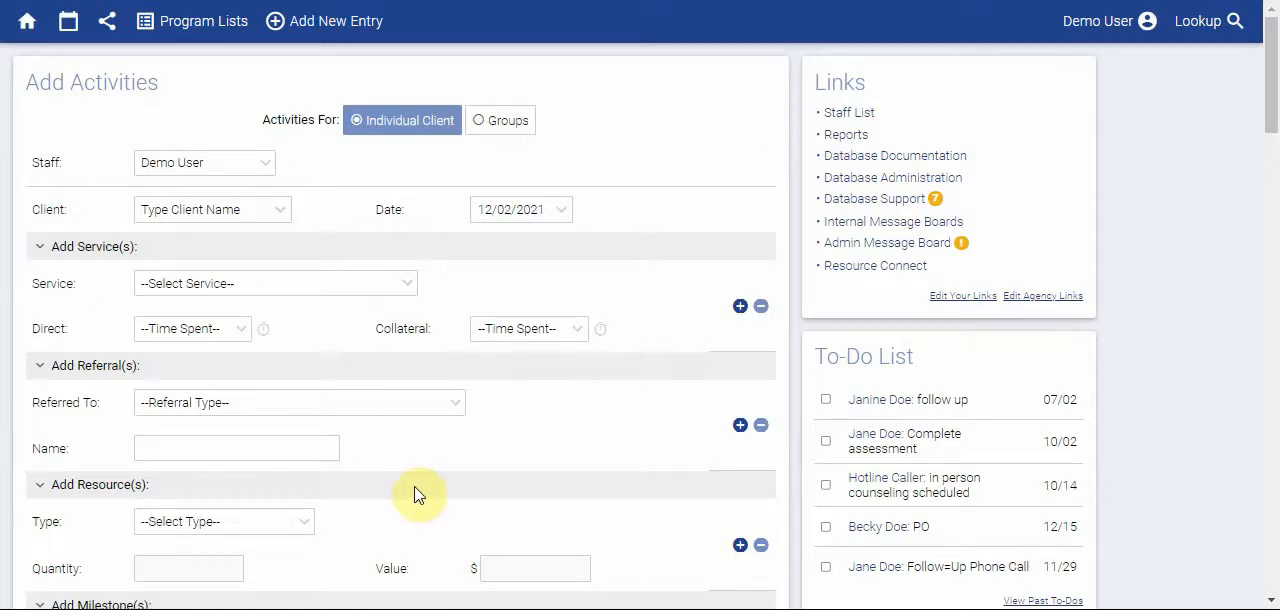
- Look at the group version of the activities form, and the services selectable for an individual client
left_click(479, 122)
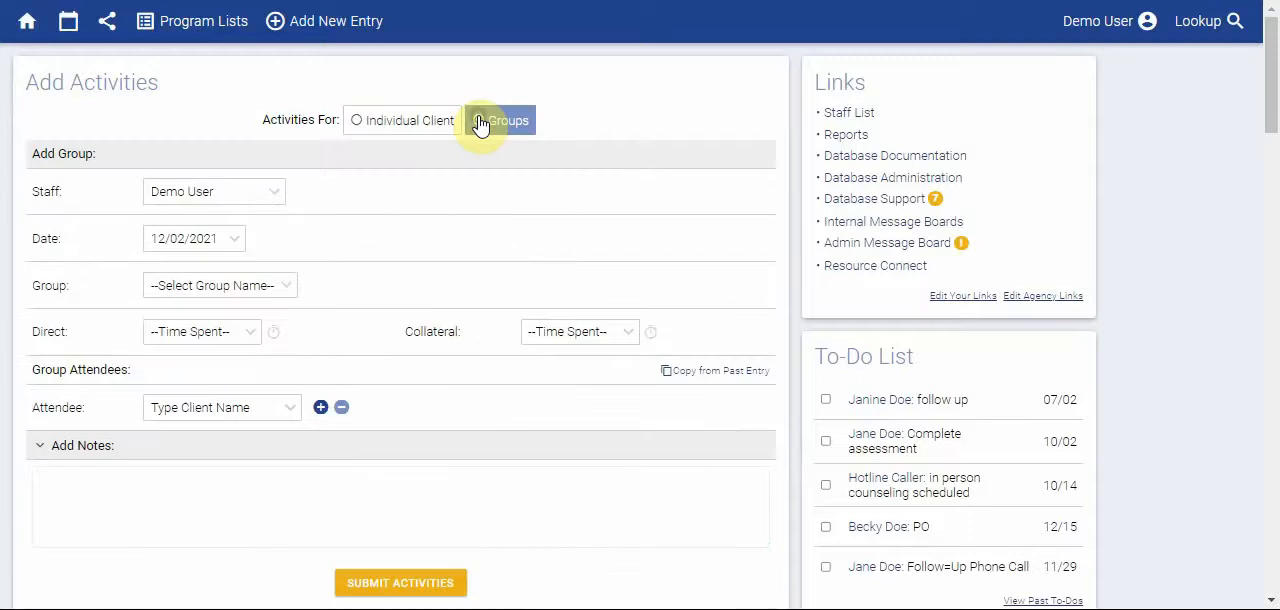
left_click(354, 124)
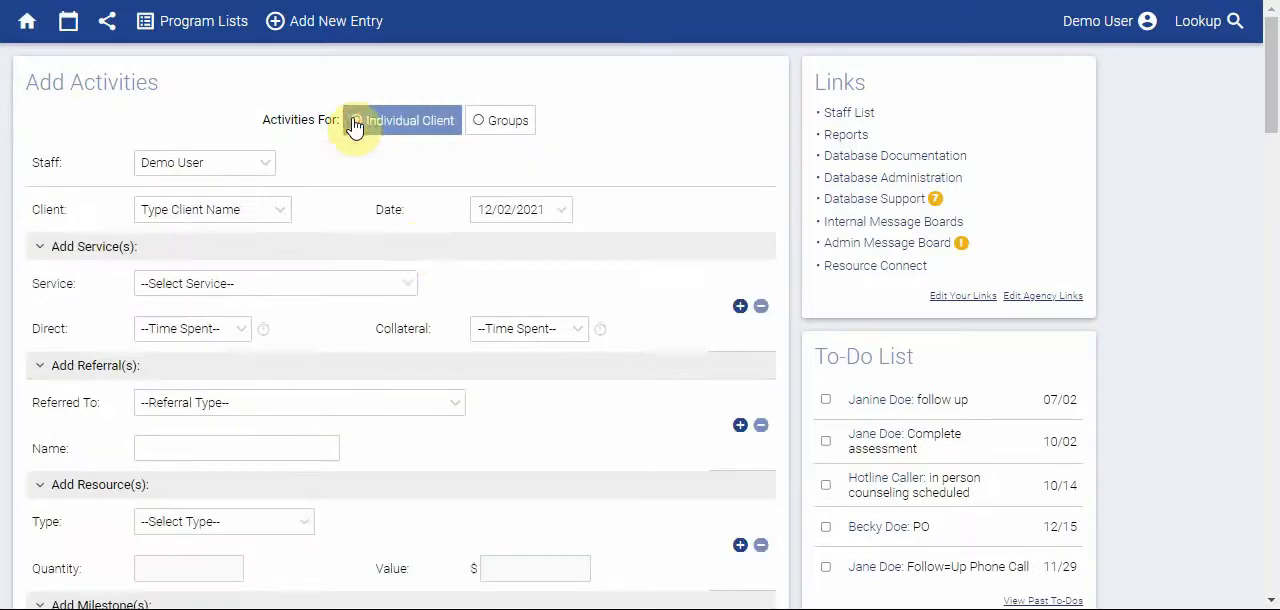
left_click(414, 288)
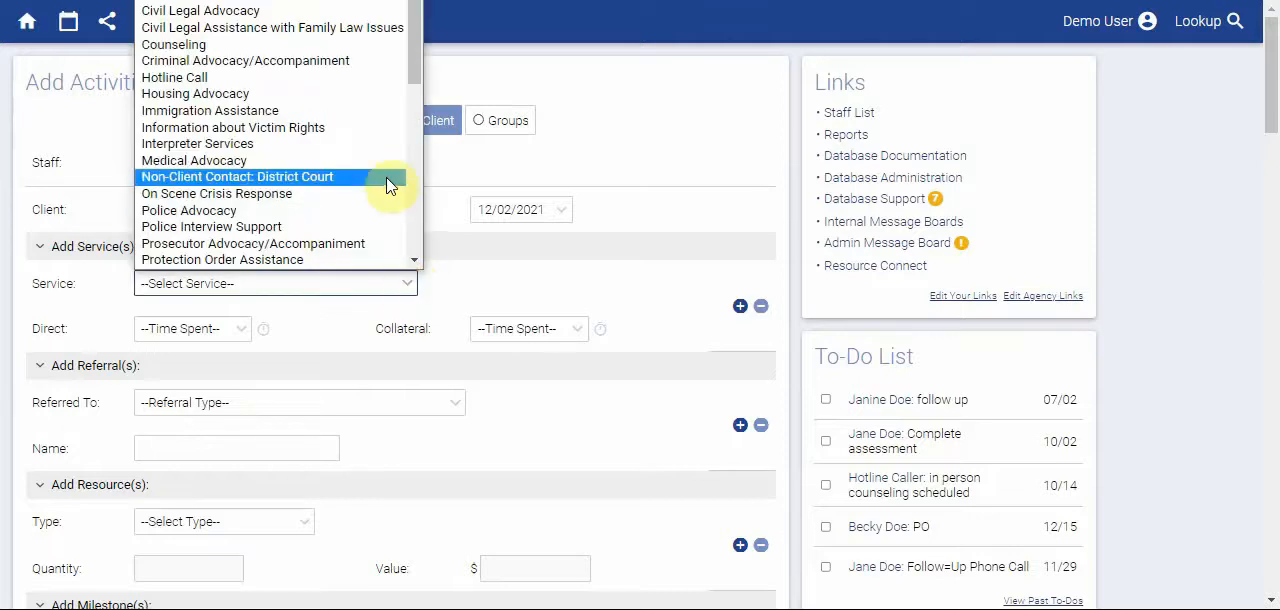
scroll(390, 187, "down", 10)
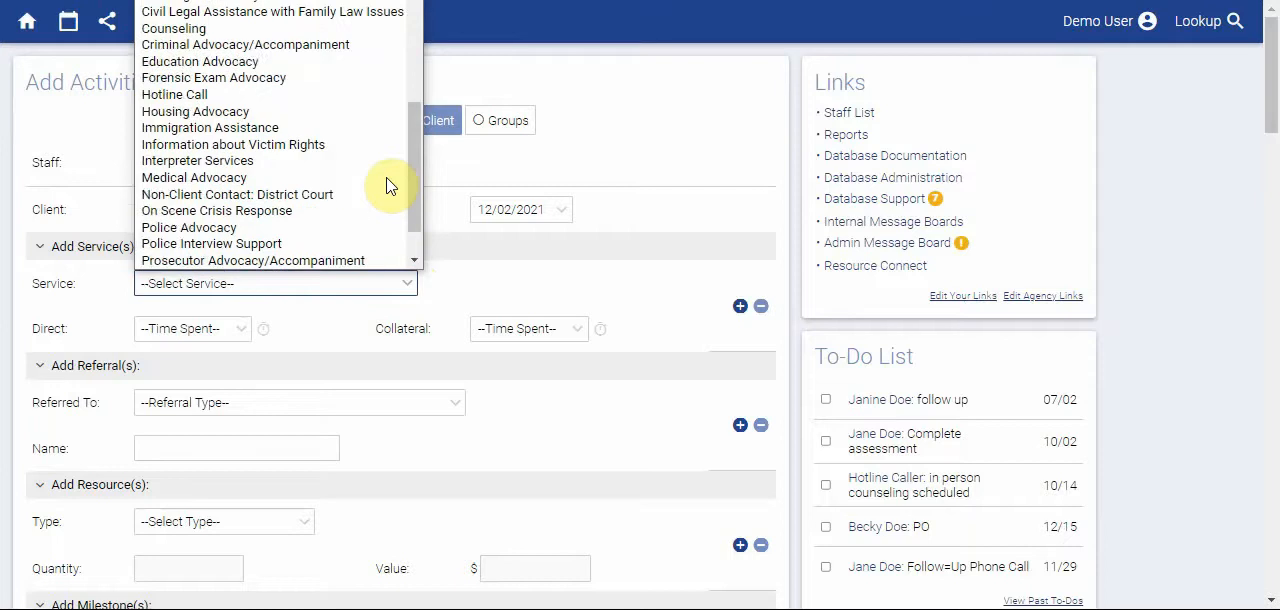
left_click(453, 282)
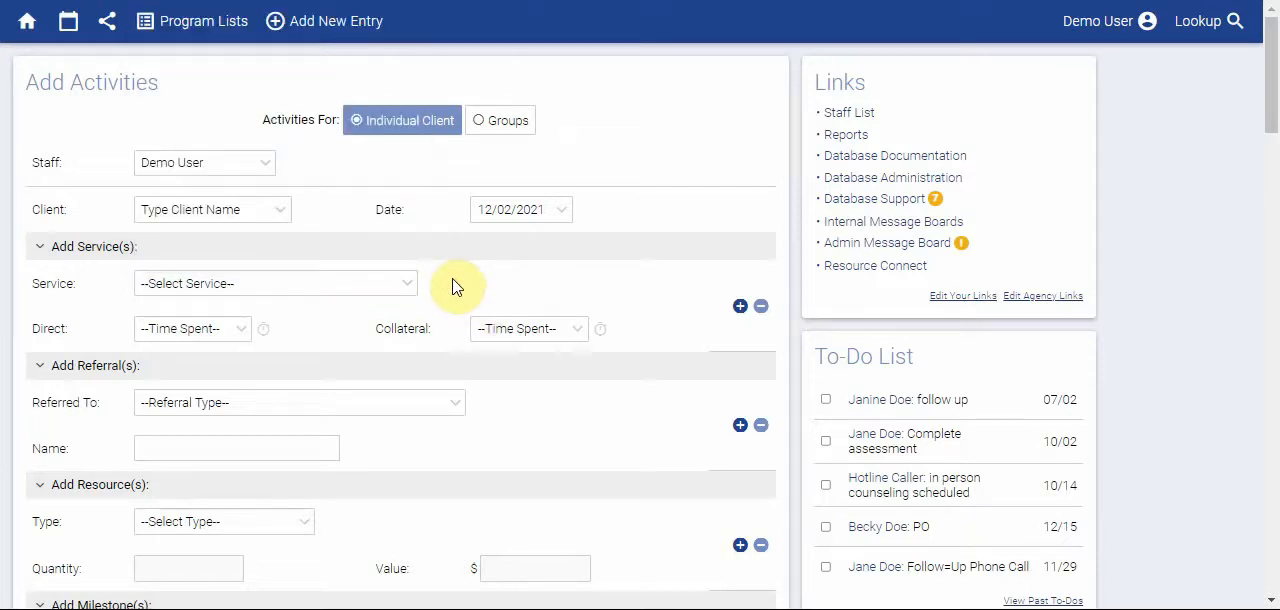
- Open the Service Types list from Database Administration and review its active and inactive services
left_click(905, 188)
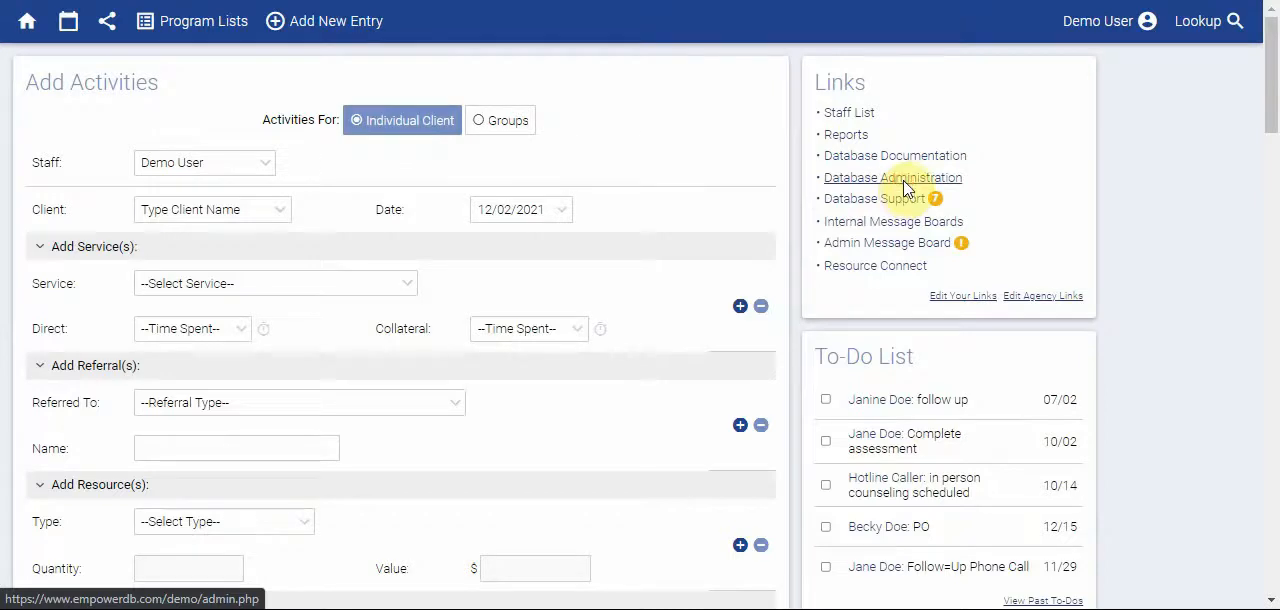
scroll(652, 310, "down", 3)
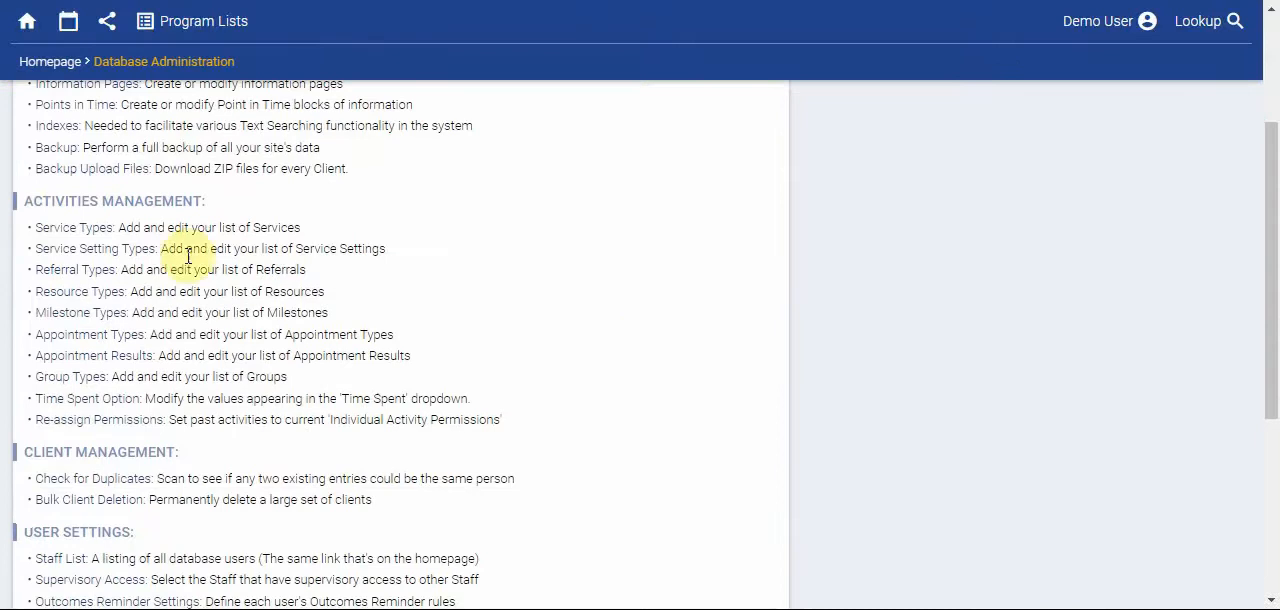
left_click(72, 231)
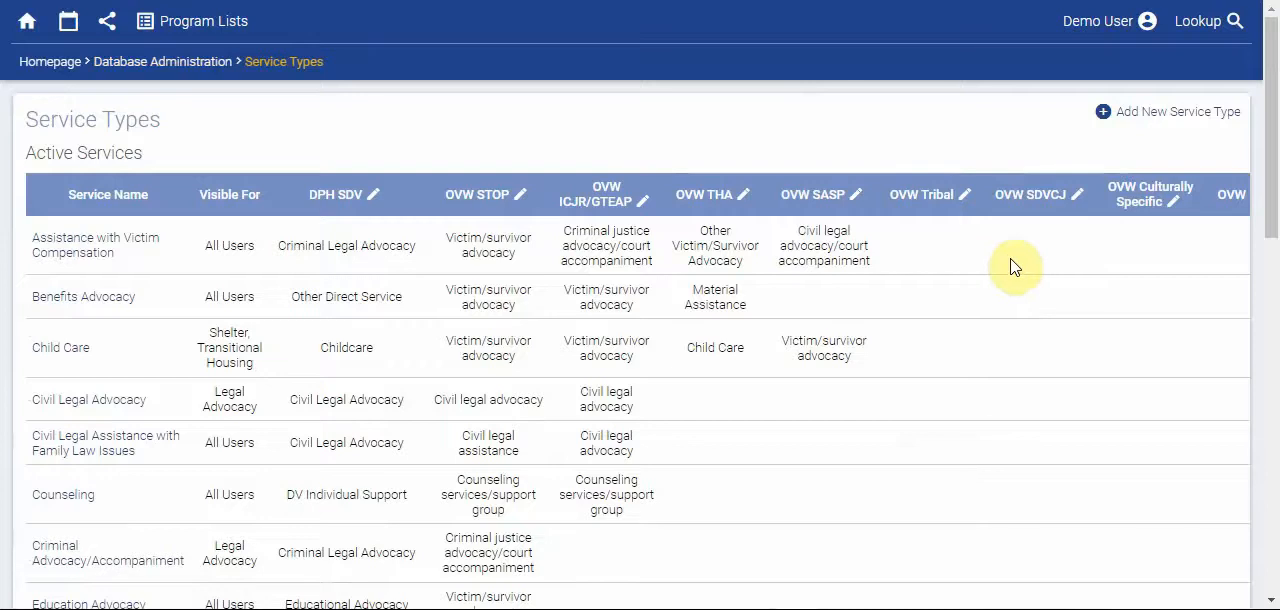
scroll(1012, 266, "down", 1)
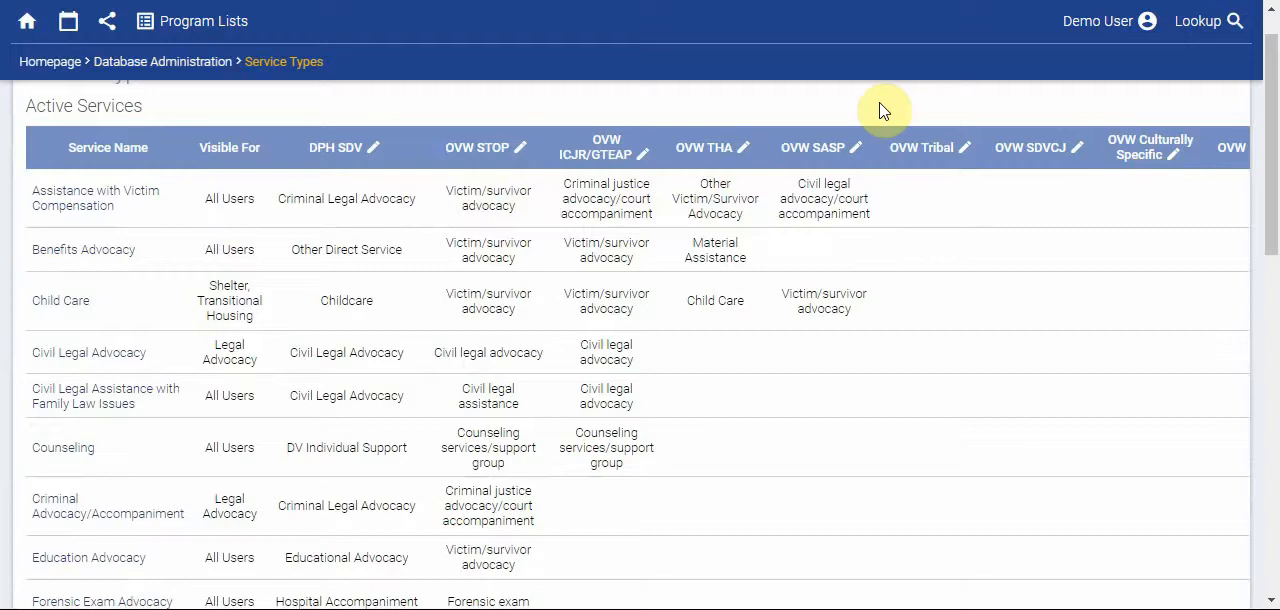
scroll(884, 365, "down", 7)
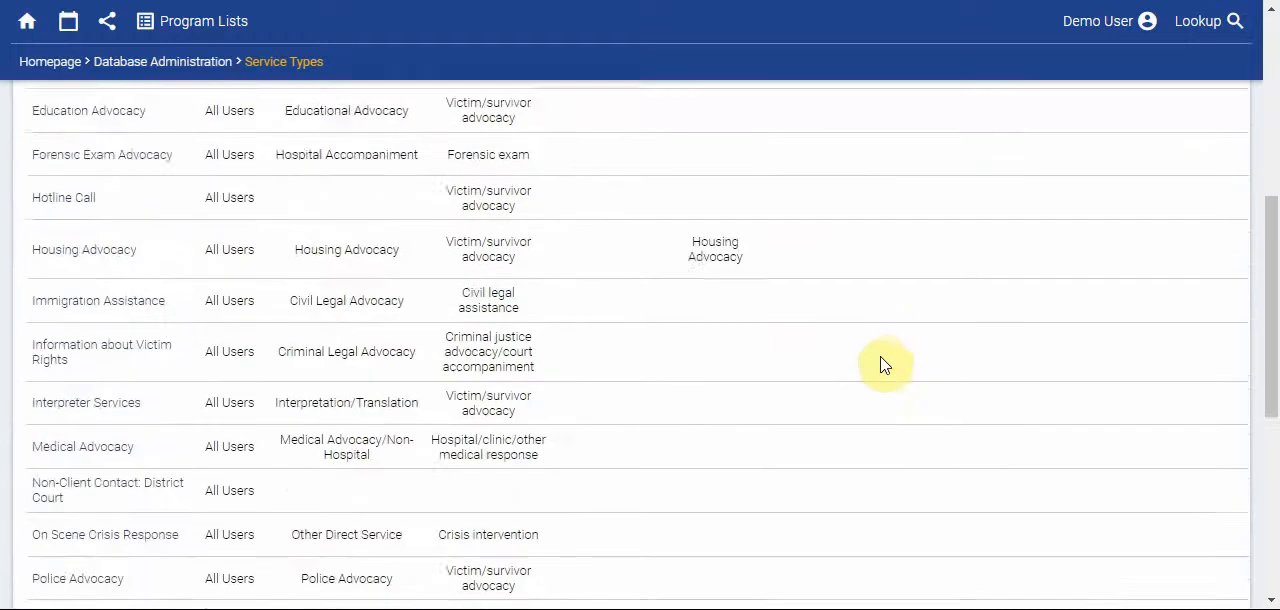
scroll(884, 365, "down", 3)
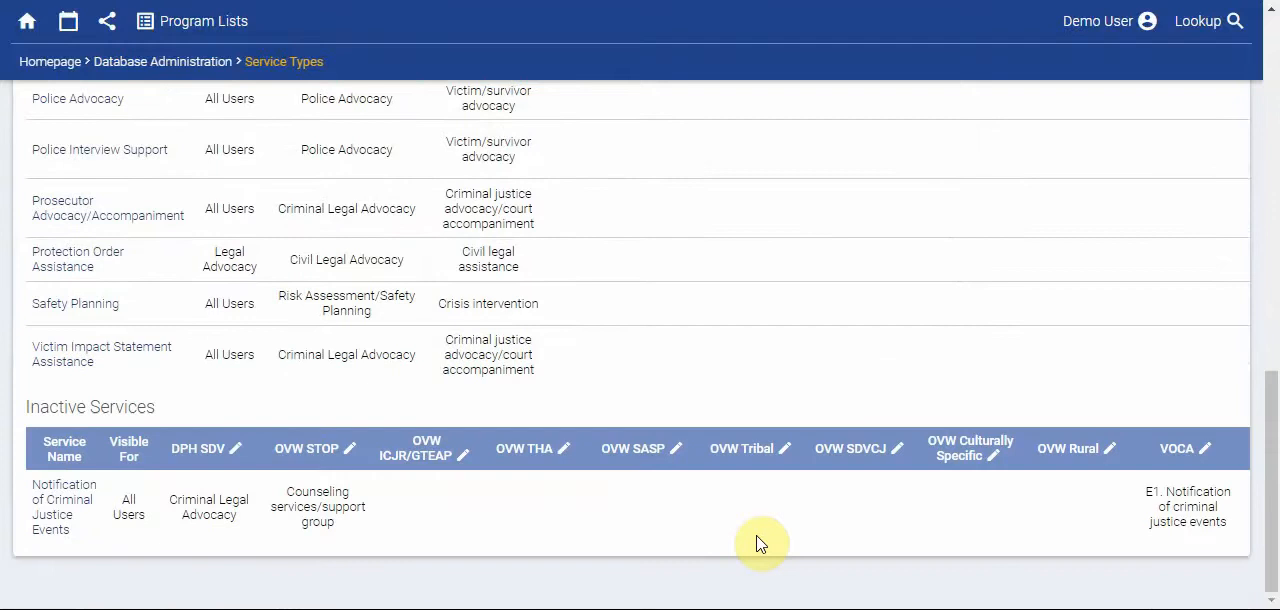
scroll(757, 543, "up", 10)
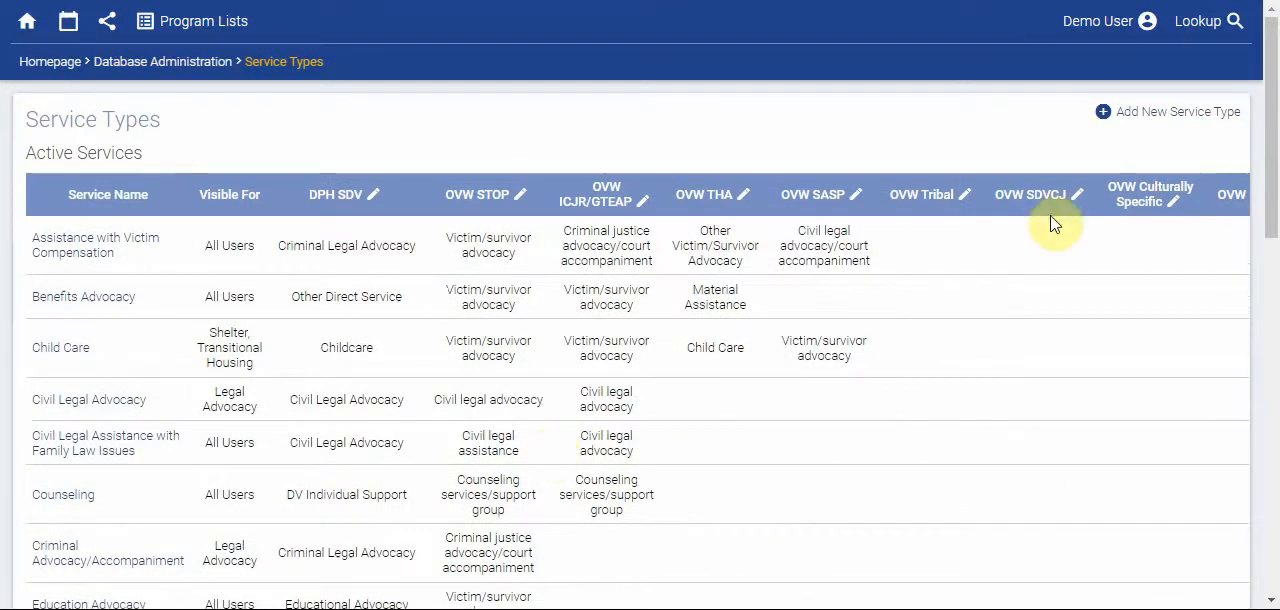
- Start a new service type and name it "Transportation Advocacy"
left_click(1145, 116)
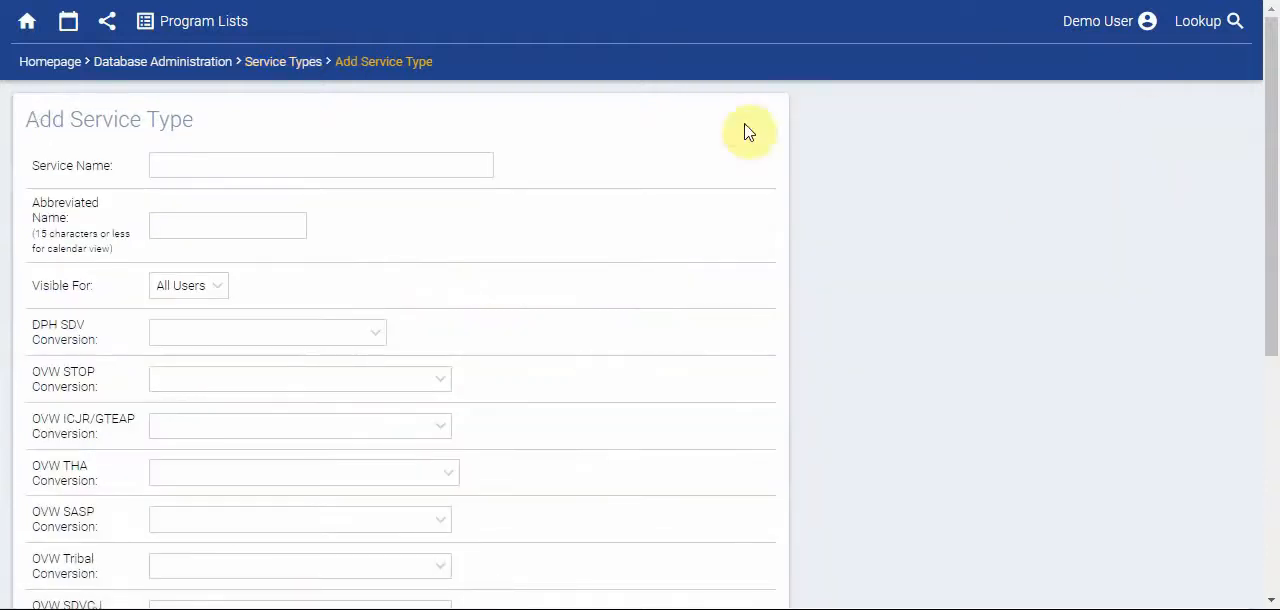
left_click(423, 164)
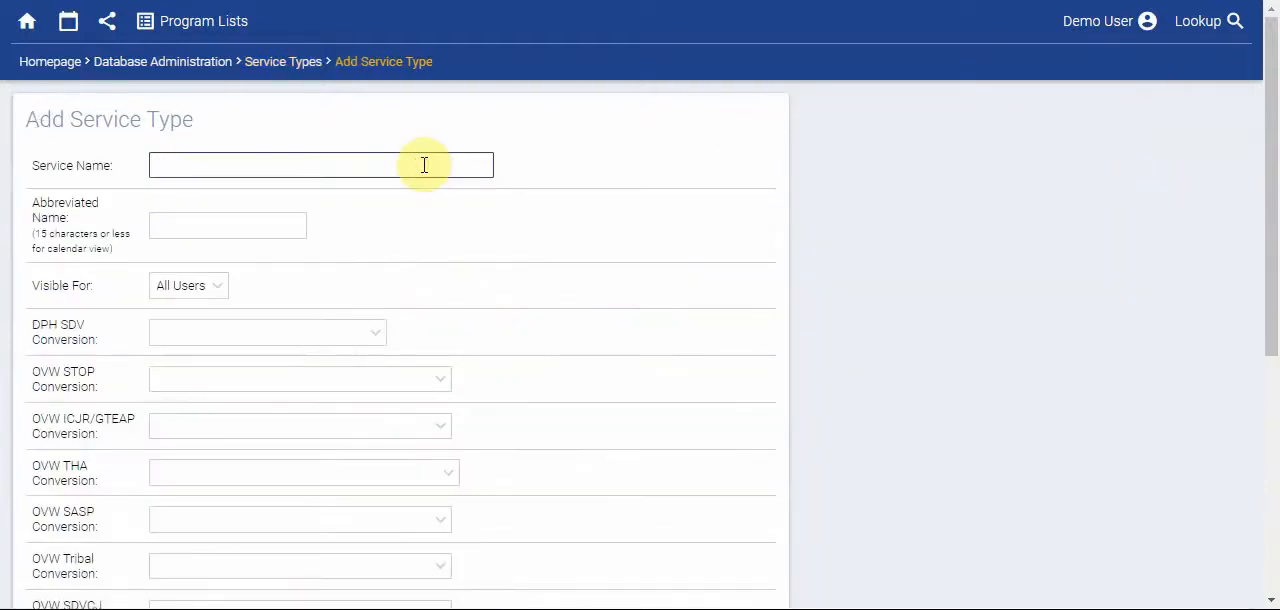
type("Transporta")
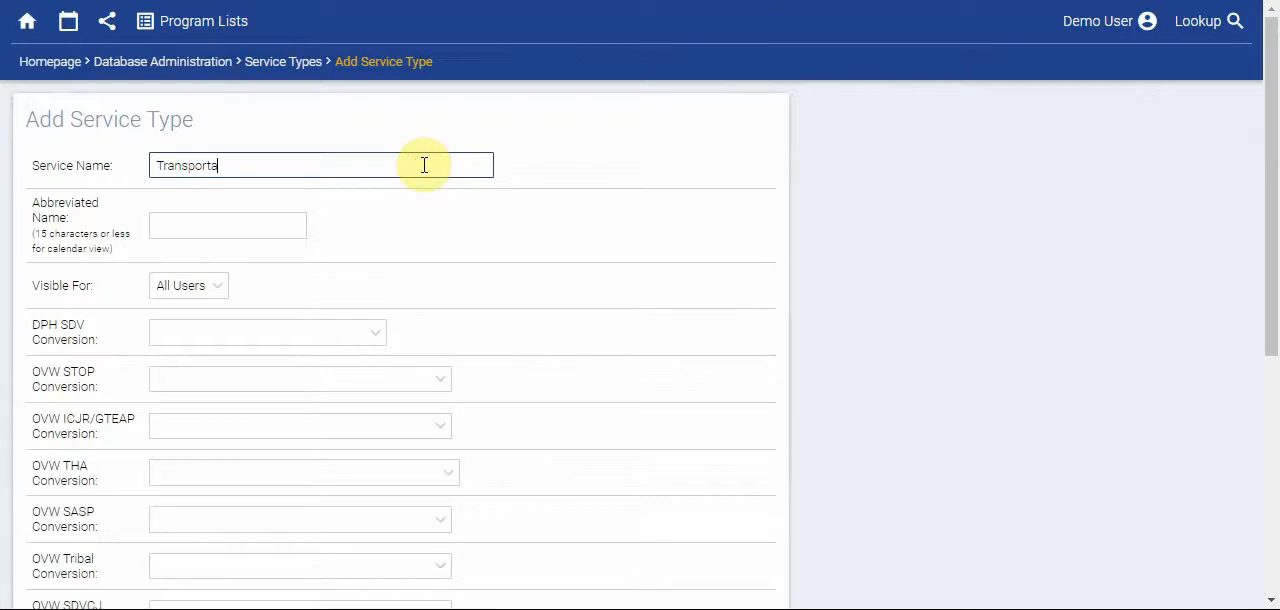
type("tion Advocacy")
- Set the new service type's abbreviated name for the calendar view to "Transp. Adv."
left_click(177, 229)
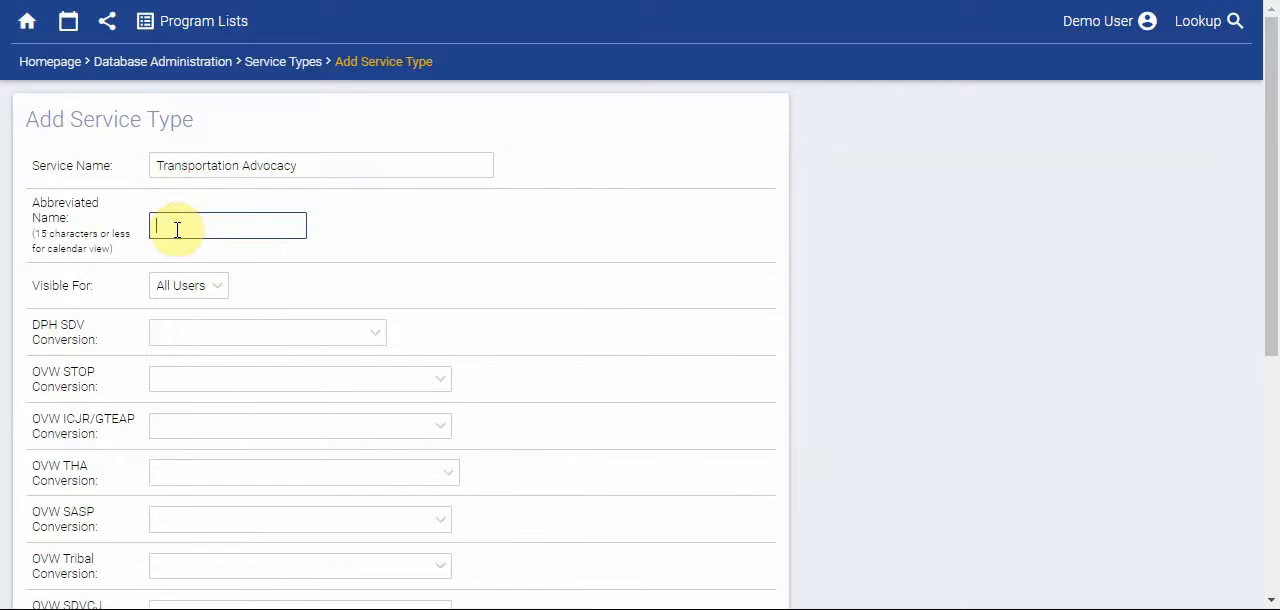
type("Trans")
type("p. Adv.")
- Review the visibility choices for the service type, including the programs it can be limited to, and keep All Users
left_click(222, 292)
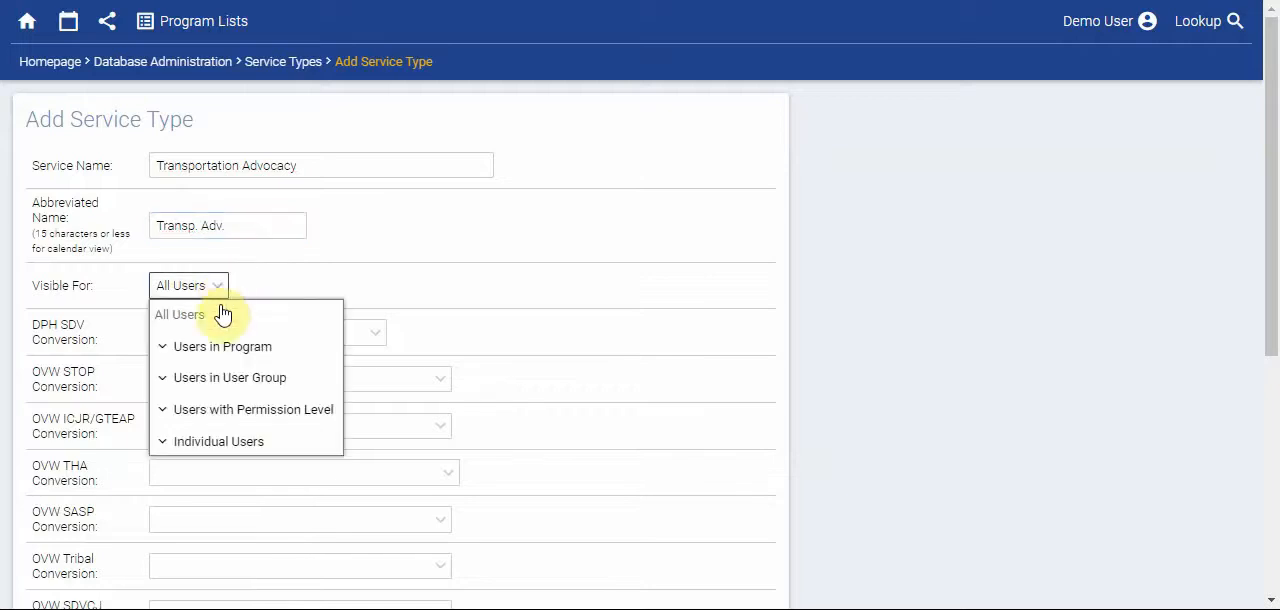
left_click(197, 347)
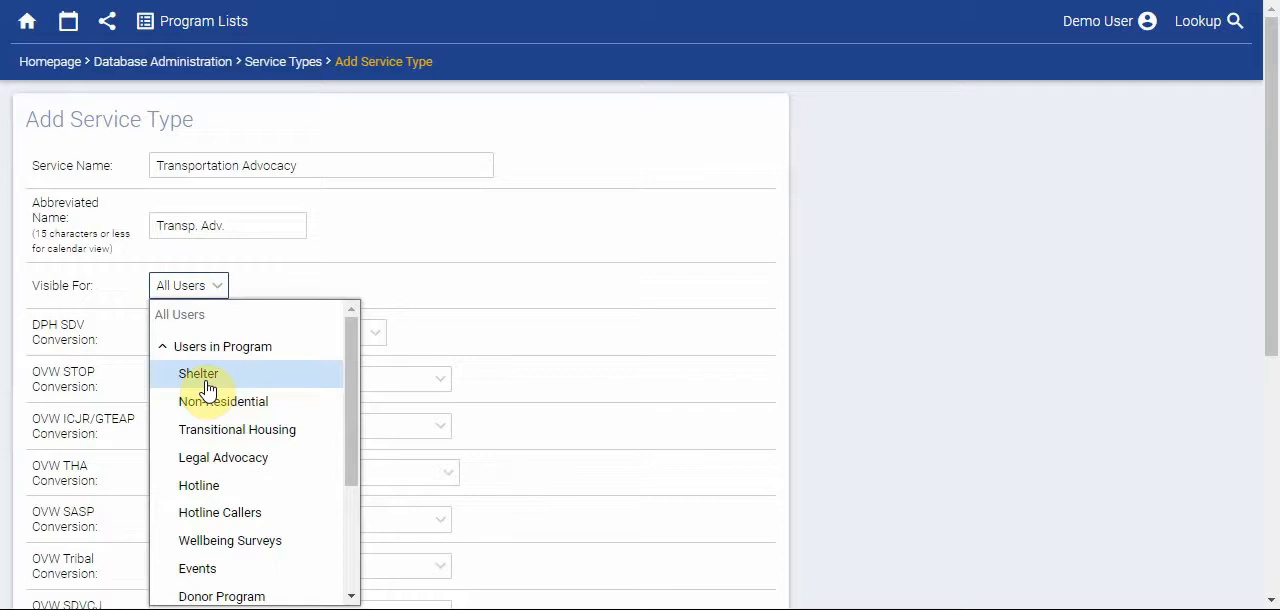
scroll(206, 390, "down", 3)
scroll(206, 390, "up", 3)
left_click(214, 350)
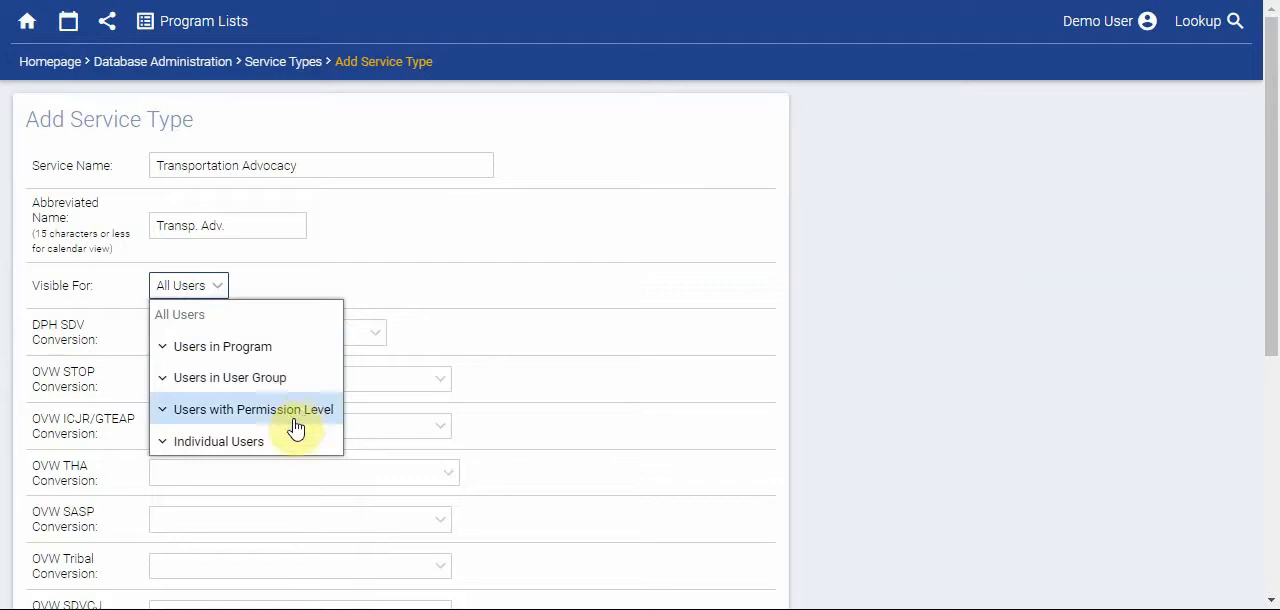
left_click(290, 291)
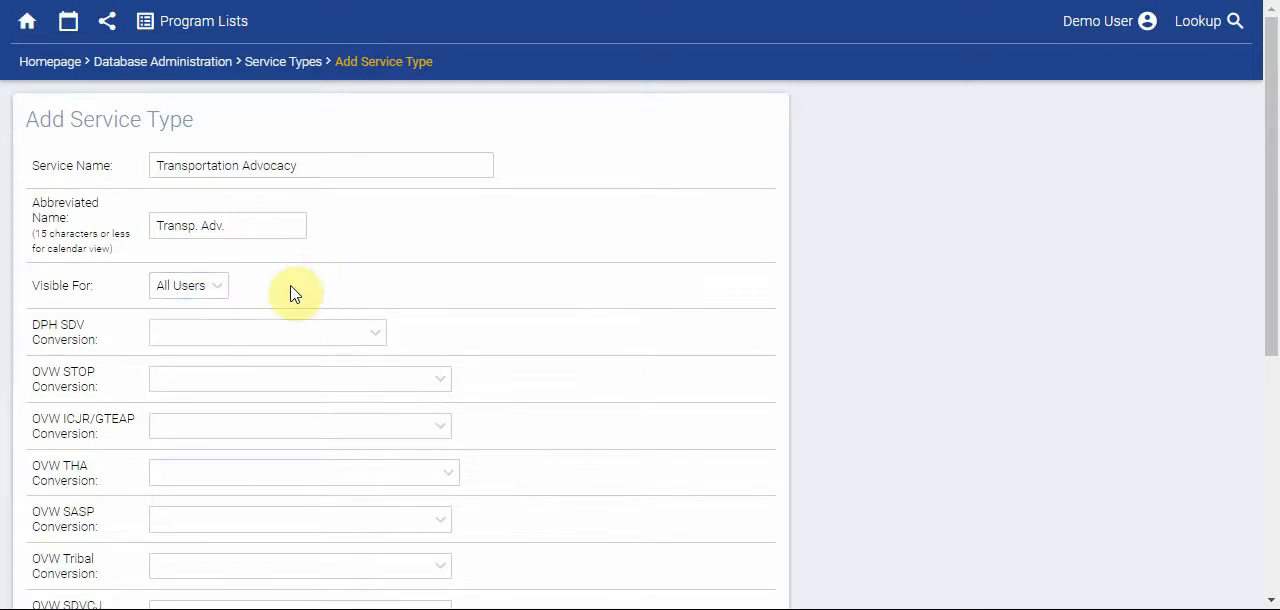
- Set the service type's VOCA conversion to "B9. Transportation assistance"
scroll(466, 331, "down", 1)
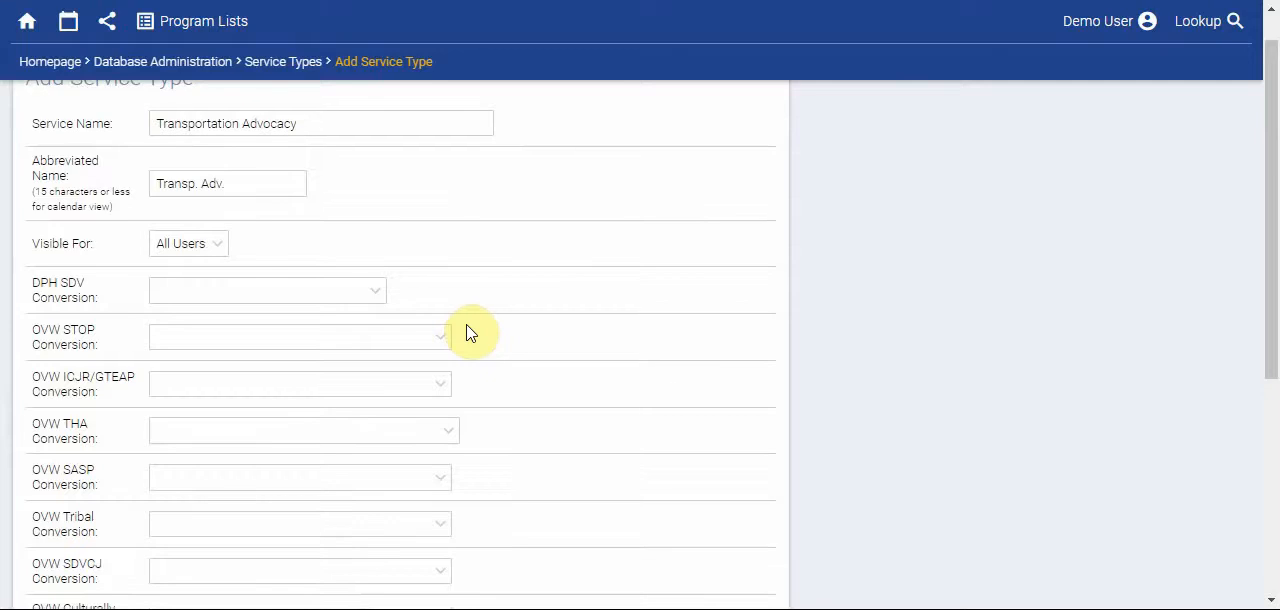
scroll(471, 333, "down", 2)
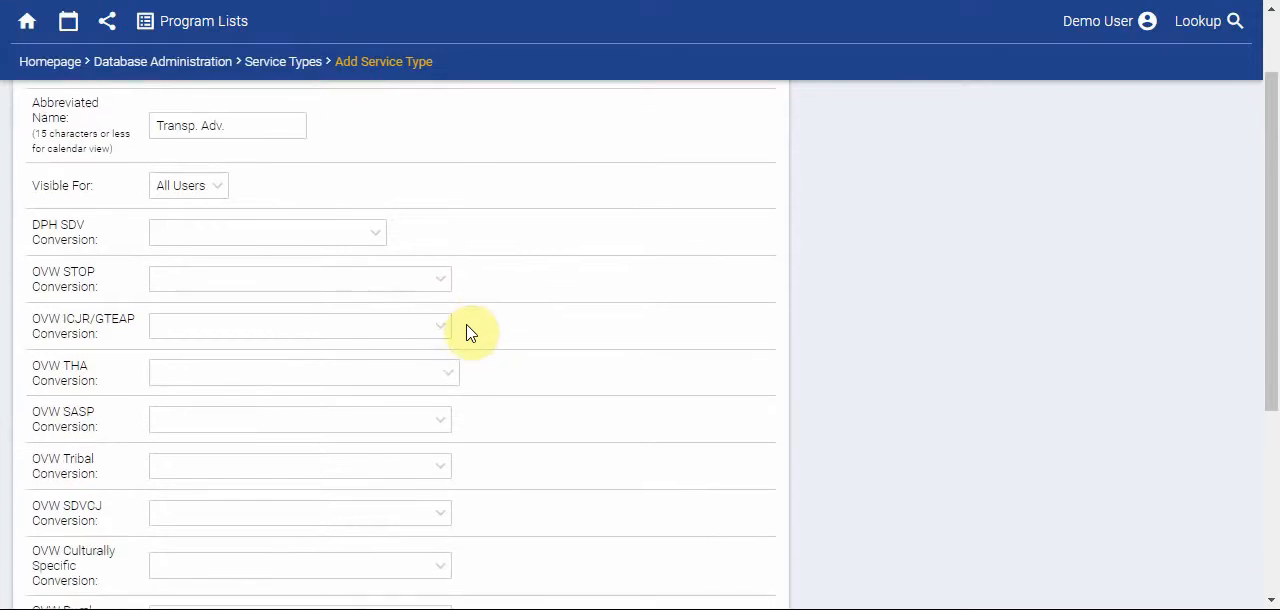
scroll(471, 333, "down", 2)
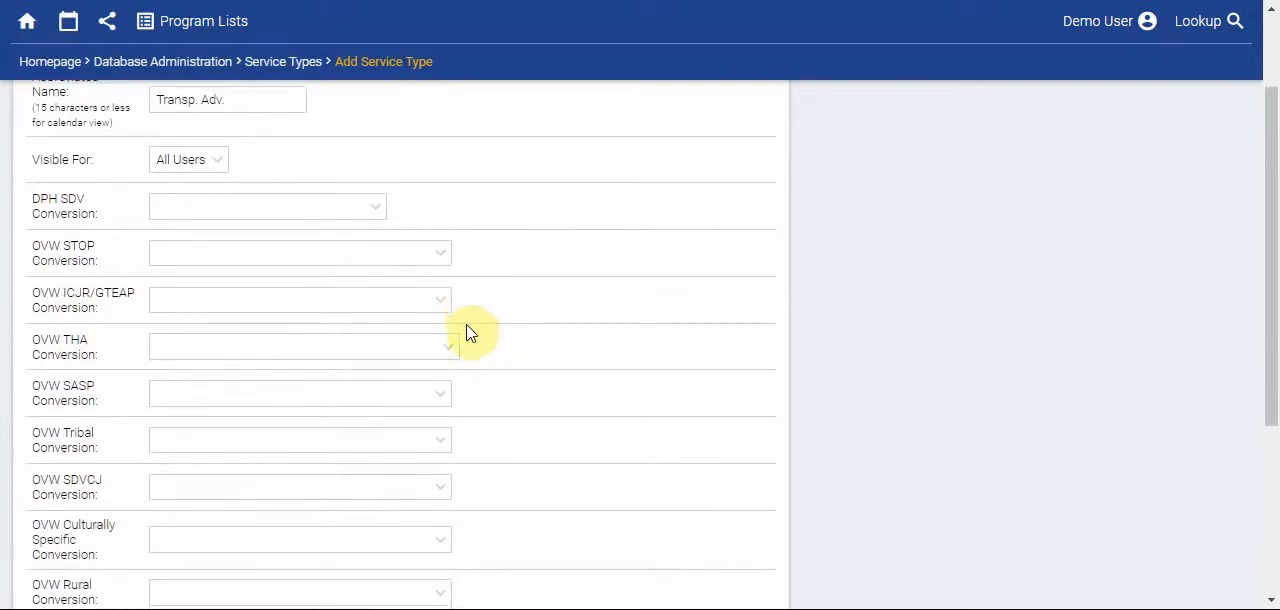
scroll(471, 333, "down", 4)
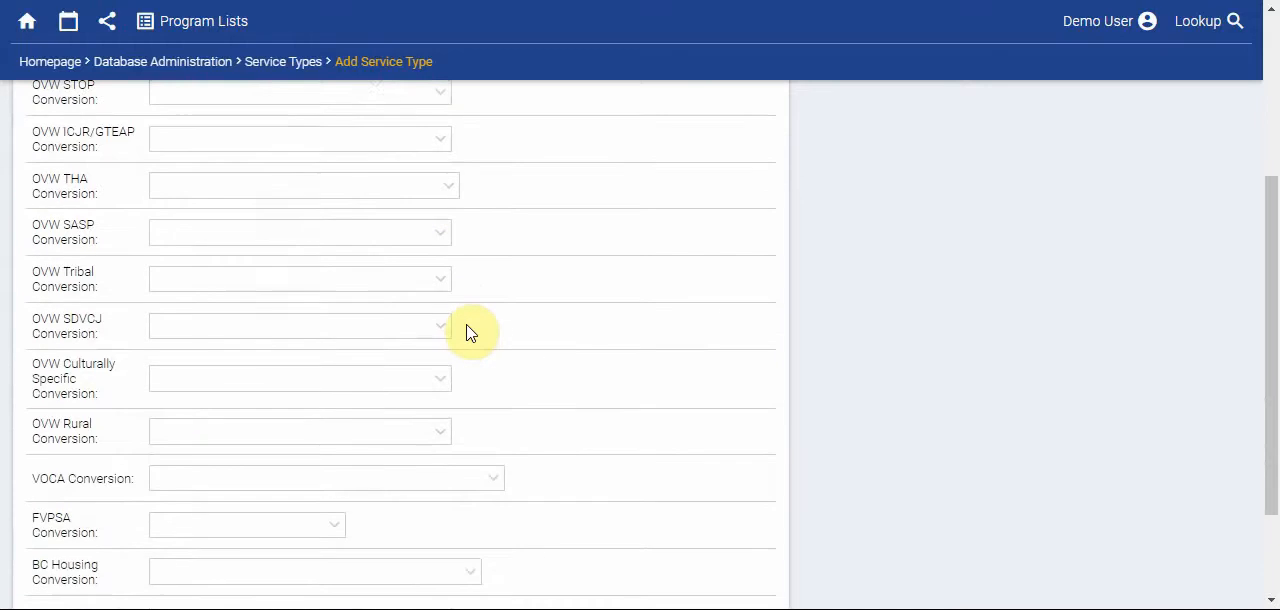
scroll(471, 333, "down", 2)
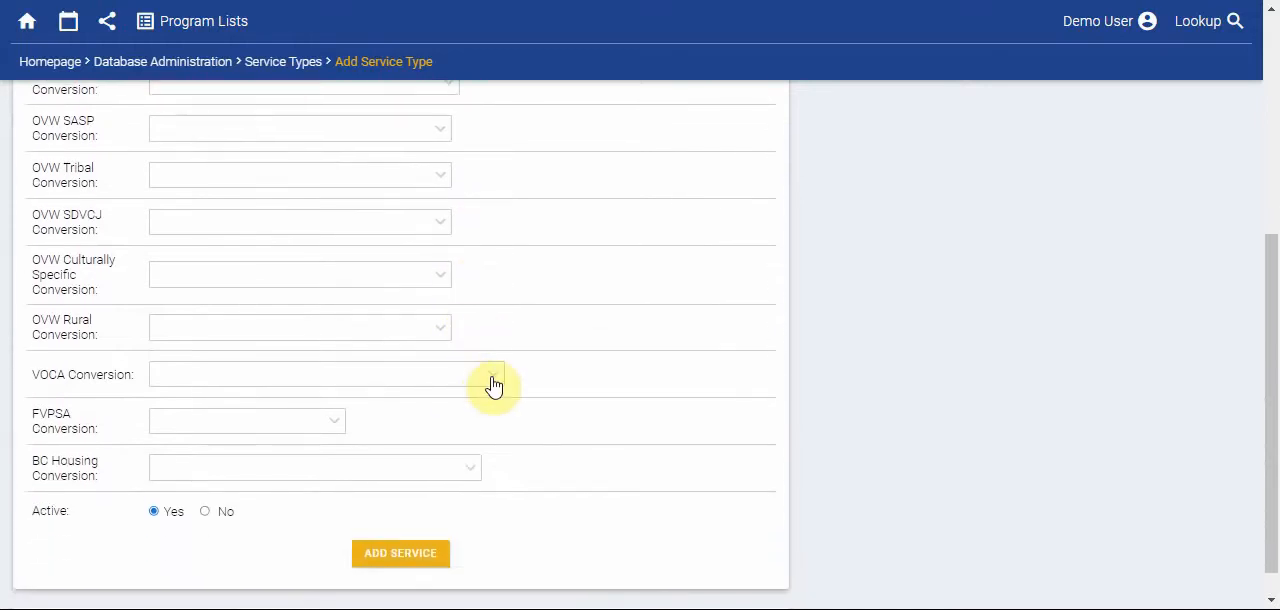
left_click(493, 380)
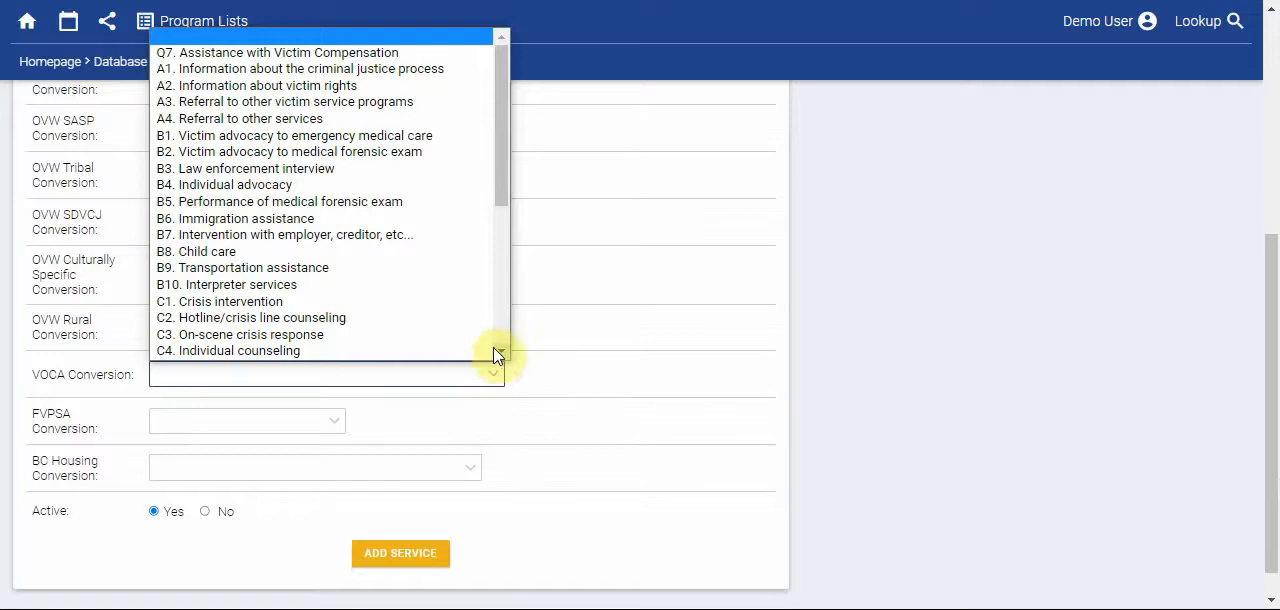
left_click(455, 268)
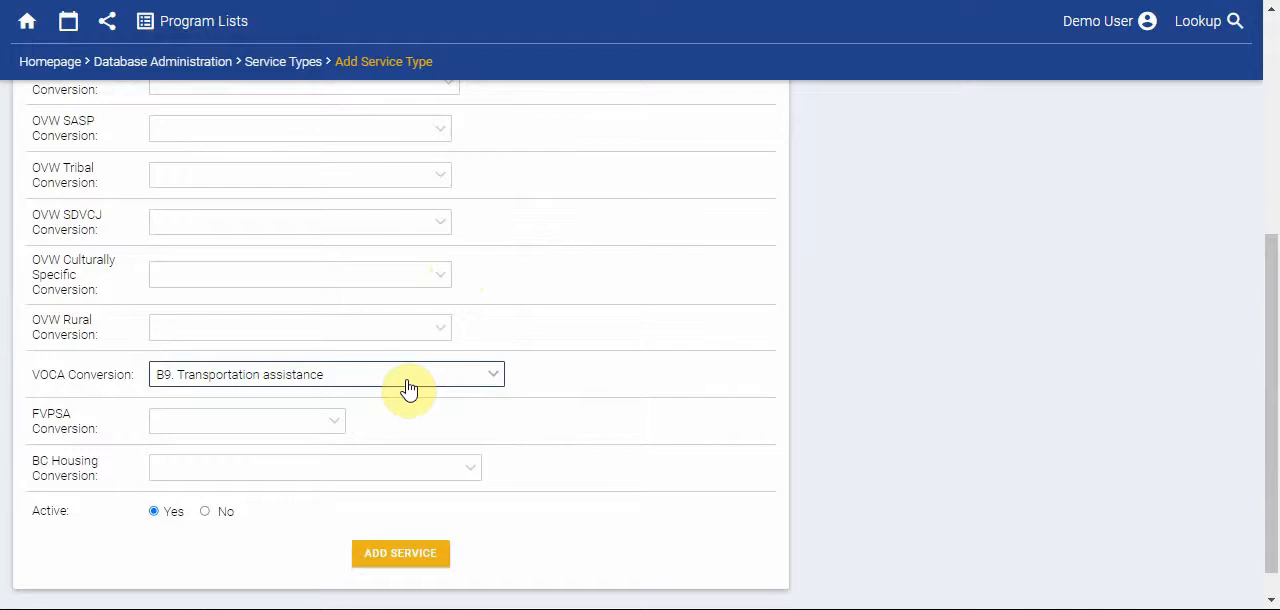
- Add the Transportation Advocacy service as active and check for it in the list of active services
scroll(409, 389, "up", 3)
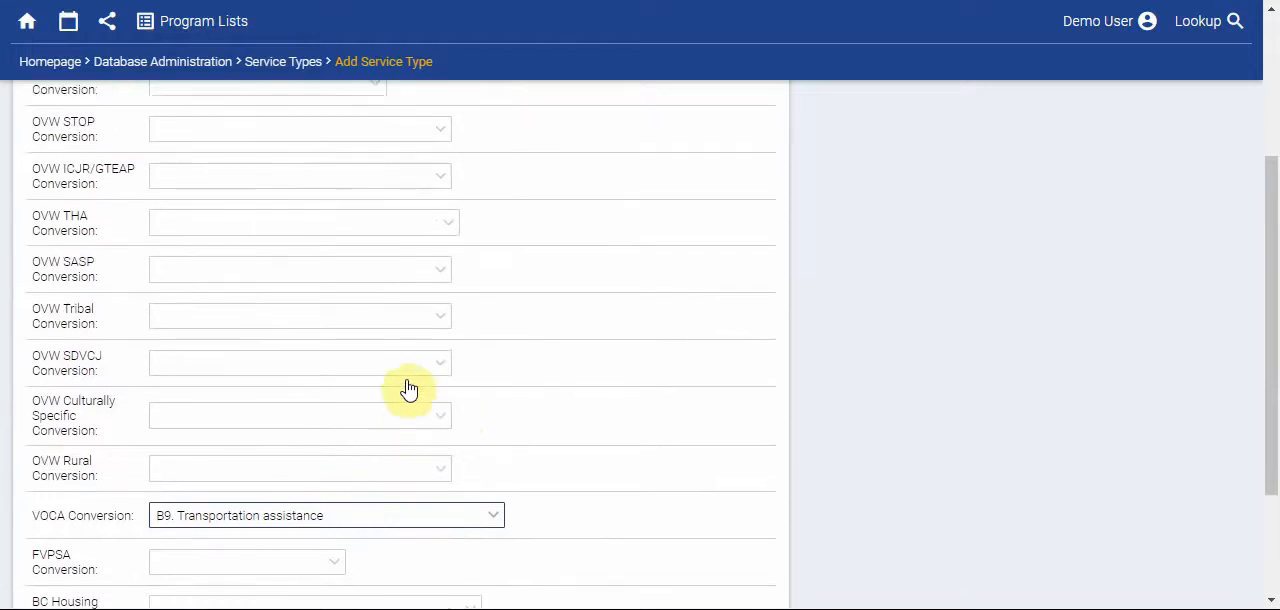
scroll(386, 372, "down", 2)
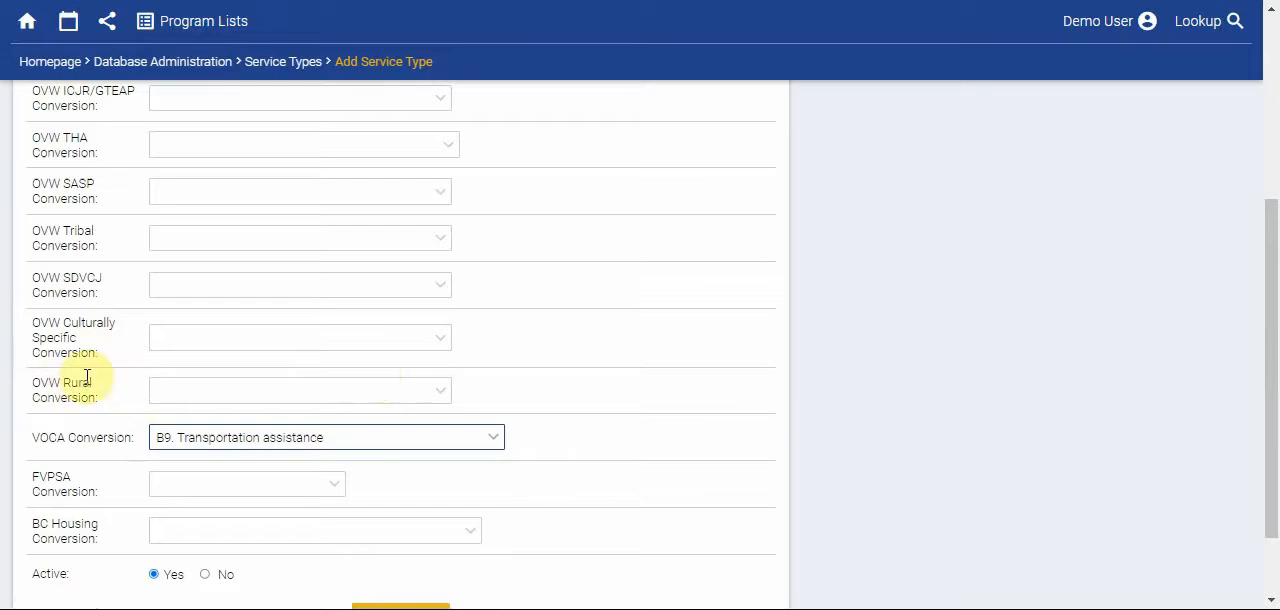
scroll(474, 389, "down", 1)
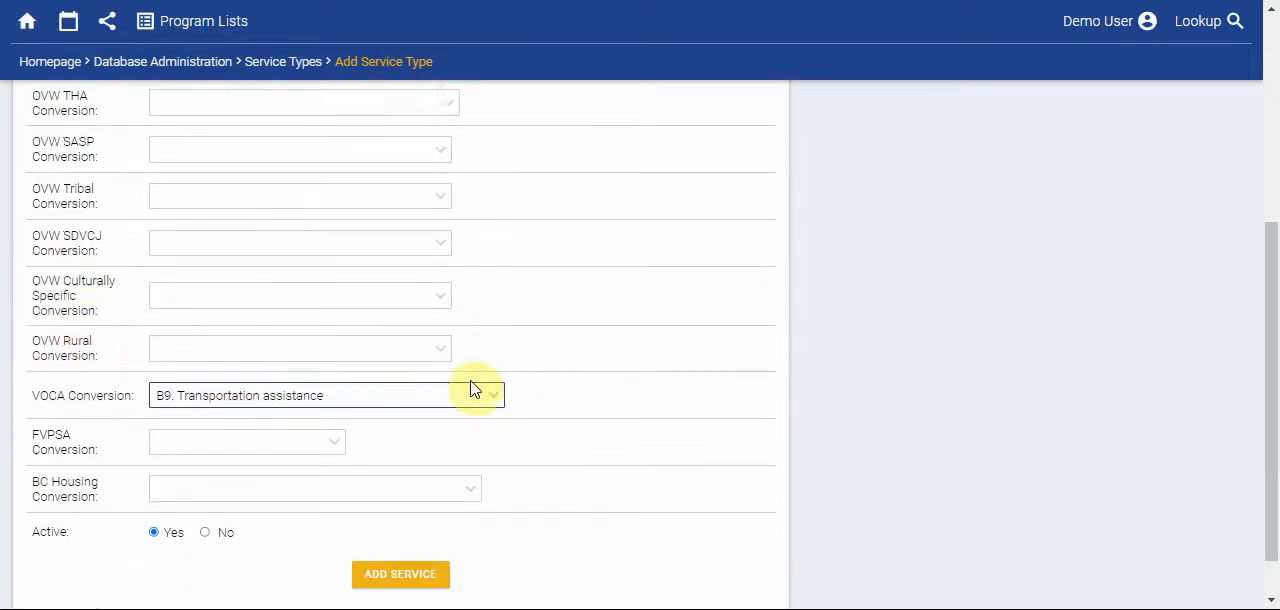
scroll(465, 395, "down", 1)
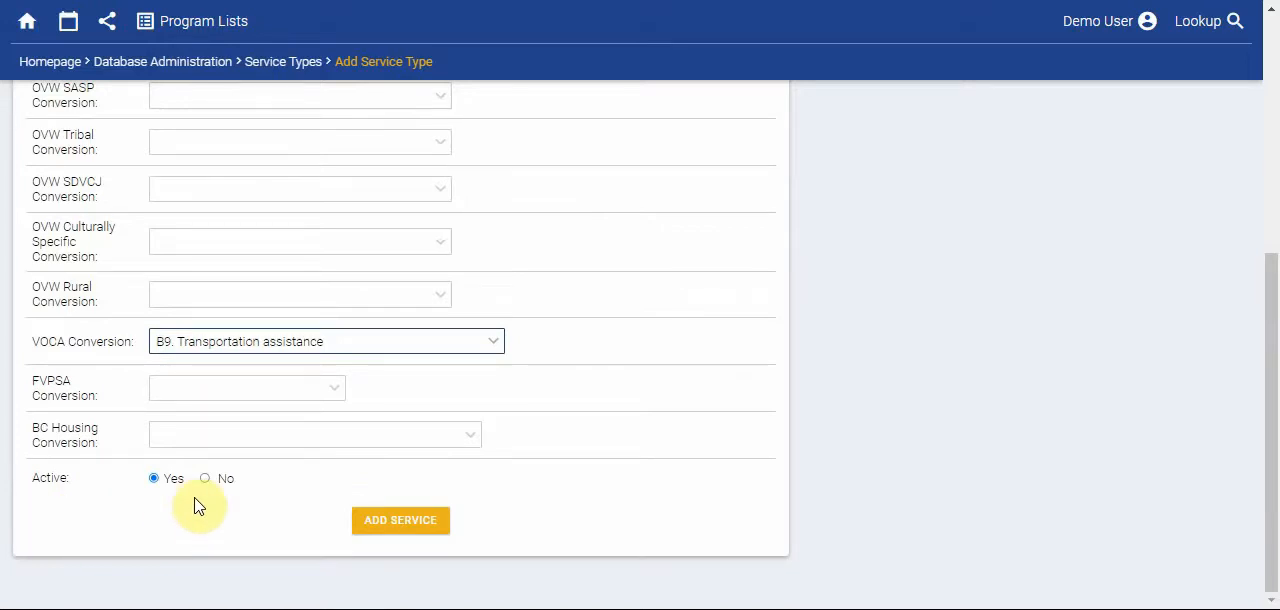
left_click(416, 522)
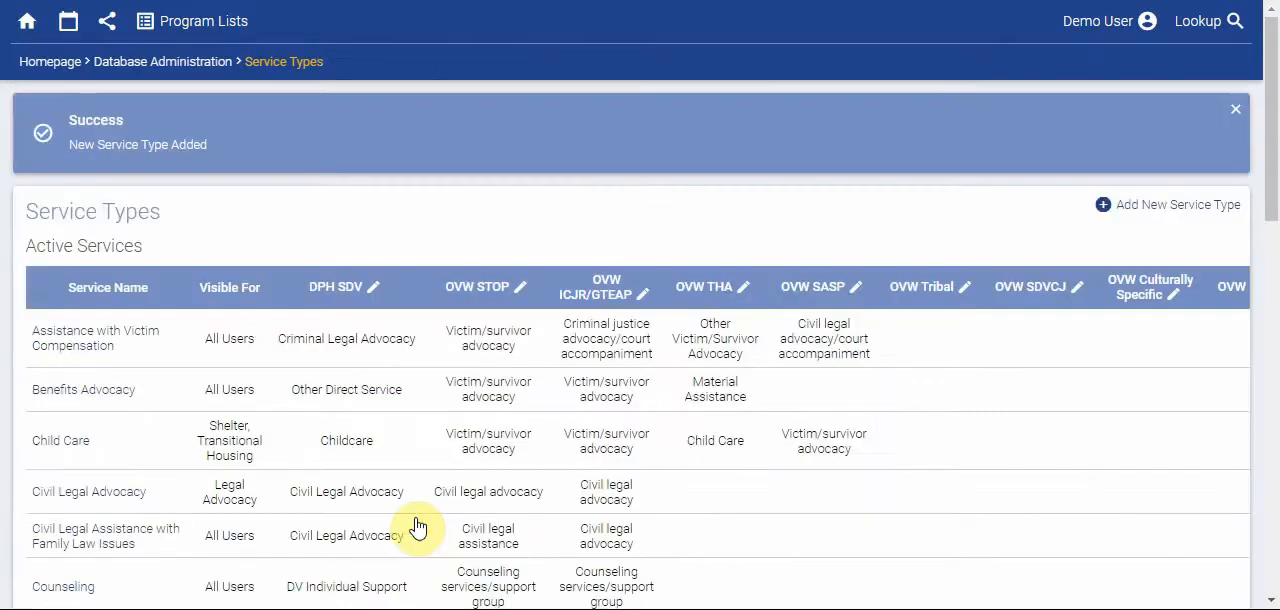
scroll(425, 512, "down", 10)
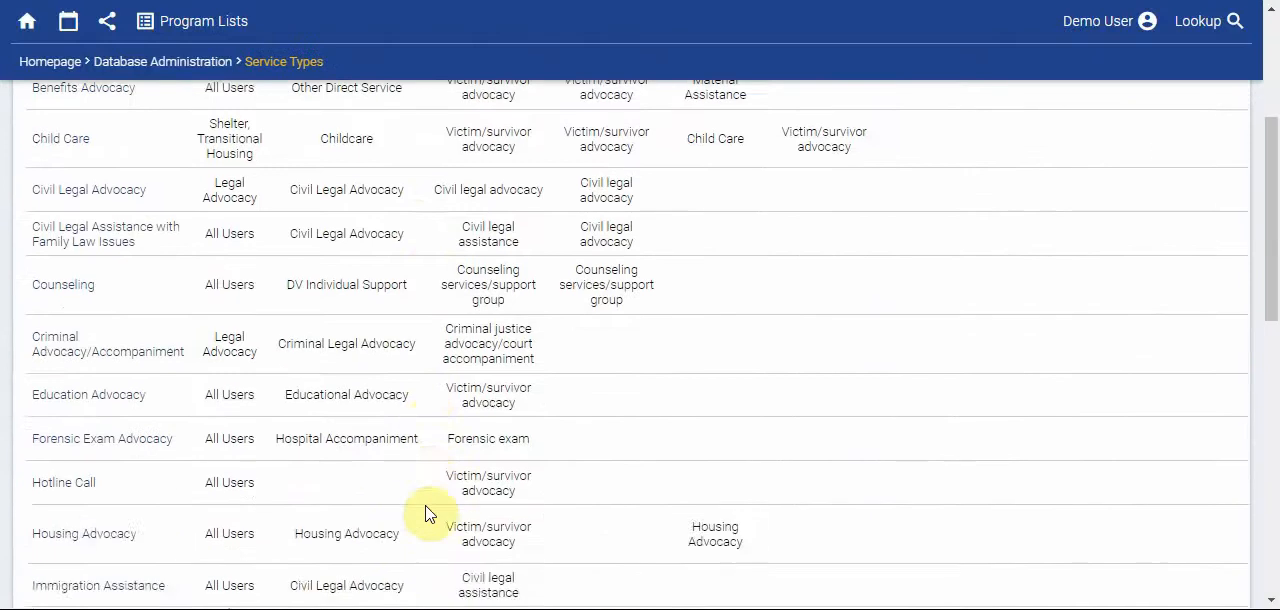
scroll(425, 512, "down", 4)
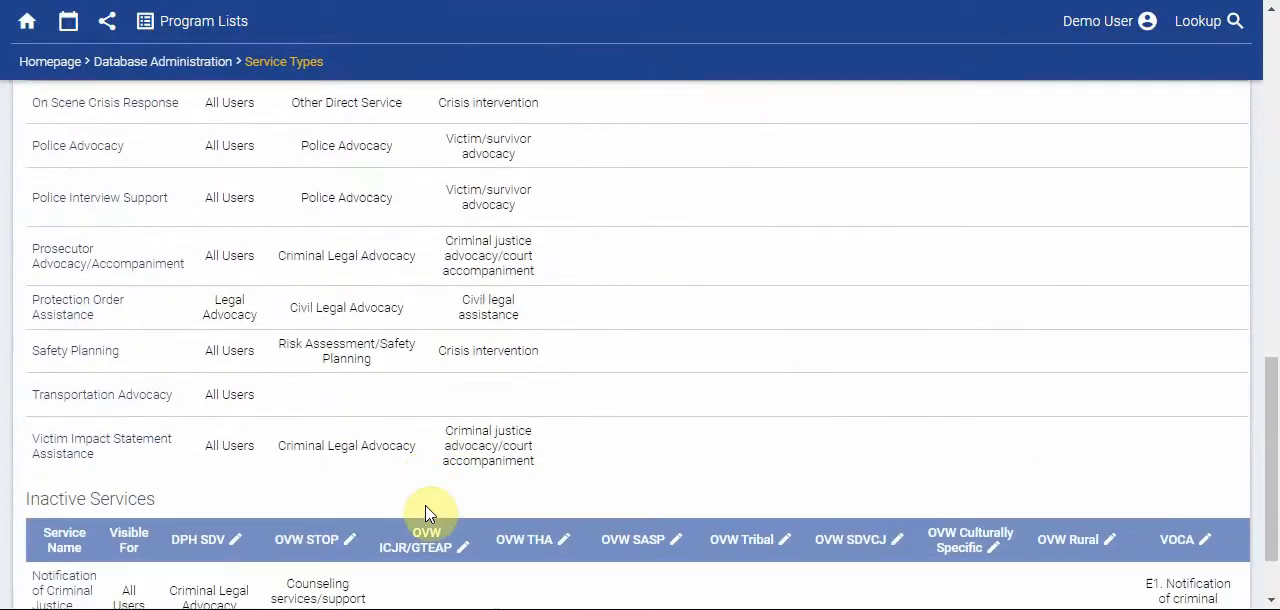
scroll(425, 512, "up", 15)
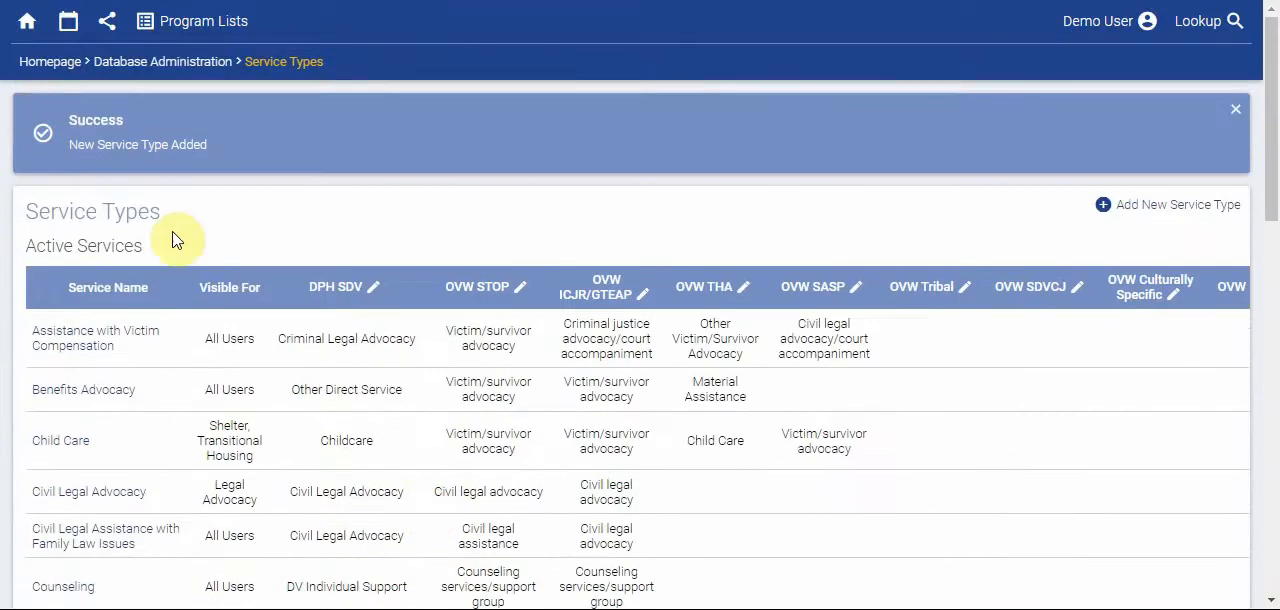
- Check the service choices for adding activities on the homepage for Transportation Advocacy
left_click(49, 66)
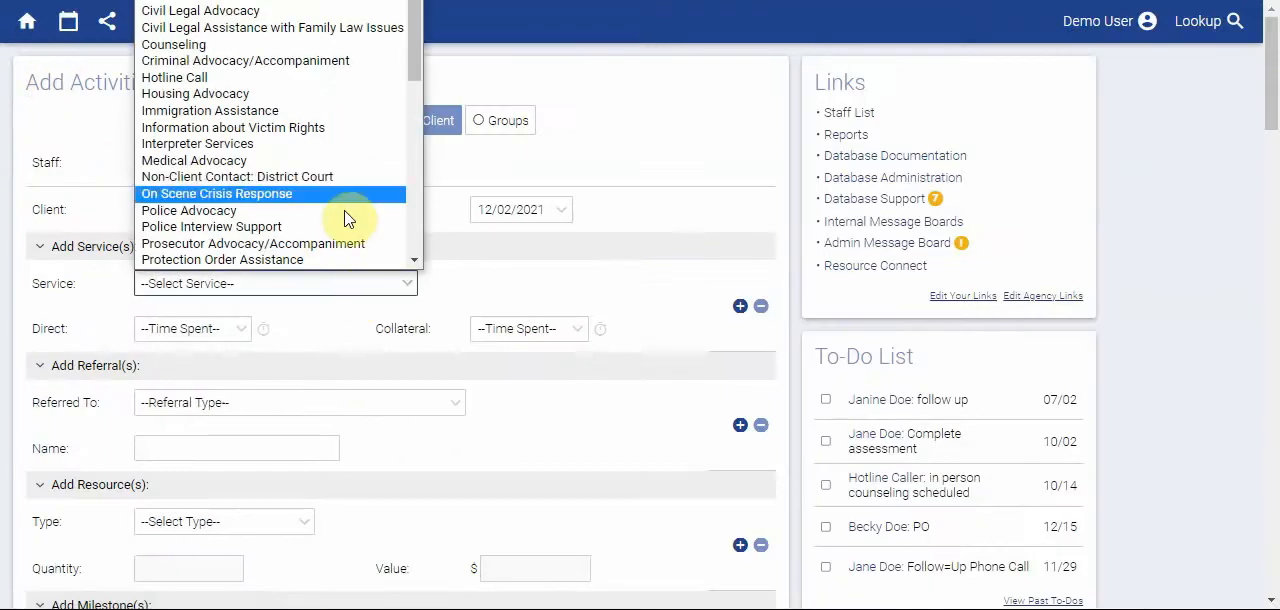
scroll(368, 187, "down", 3)
scroll(368, 187, "down", 6)
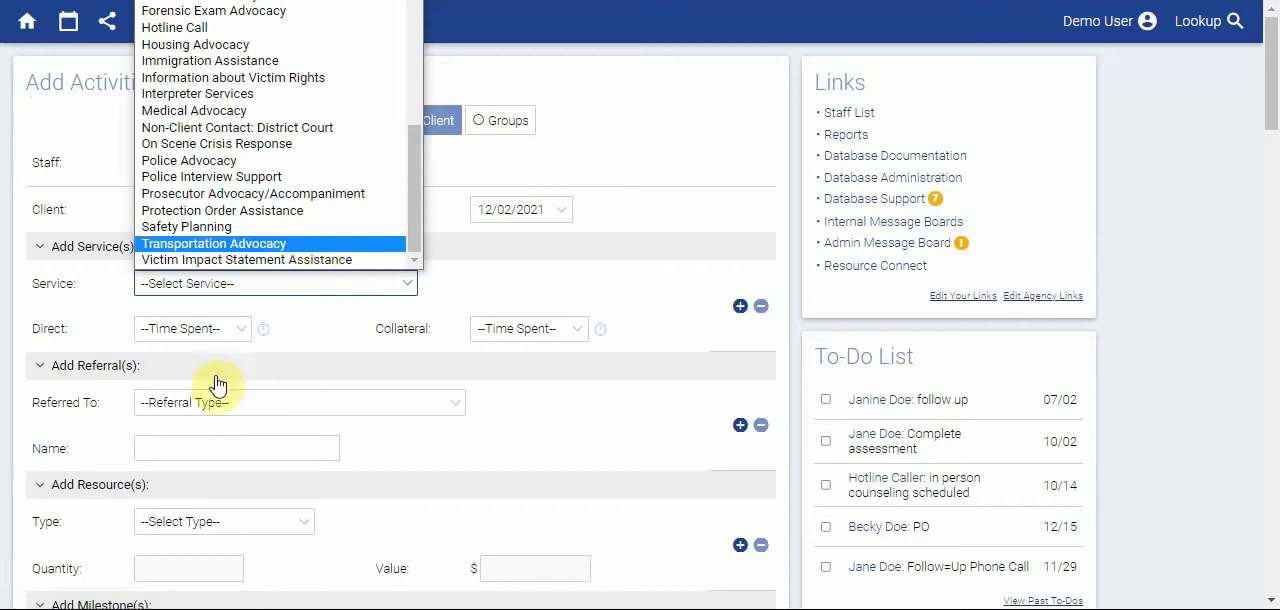
- Return to the database administration's service types and open the Counseling service for editing
left_click(865, 182)
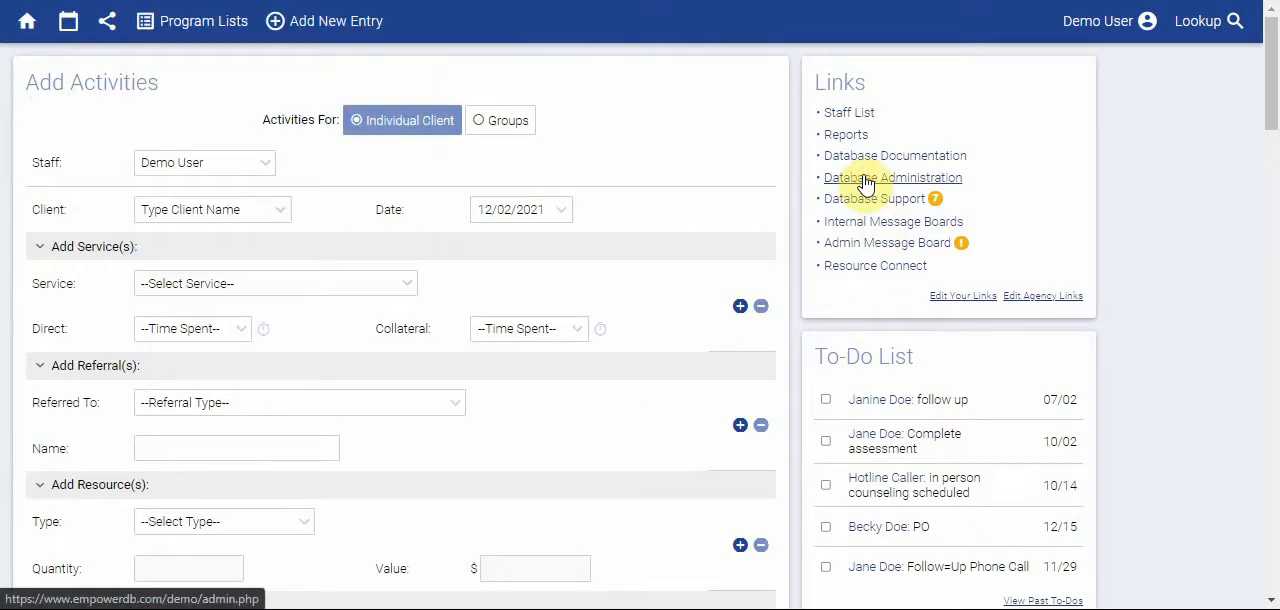
scroll(580, 289, "down", 3)
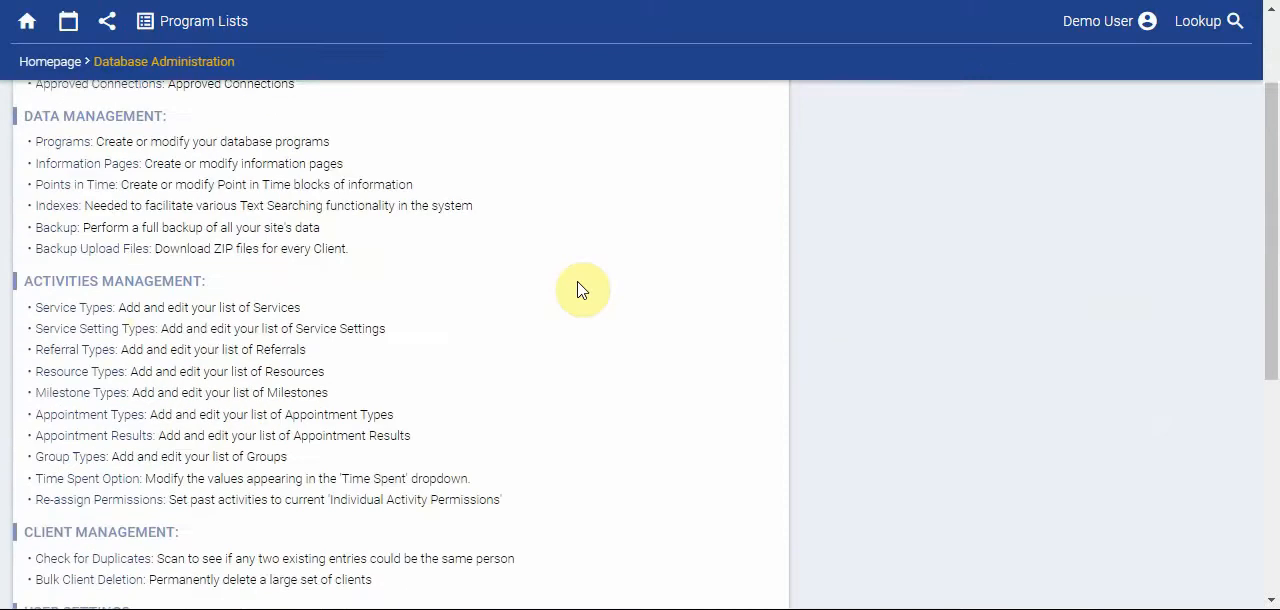
scroll(580, 289, "down", 1)
left_click(95, 273)
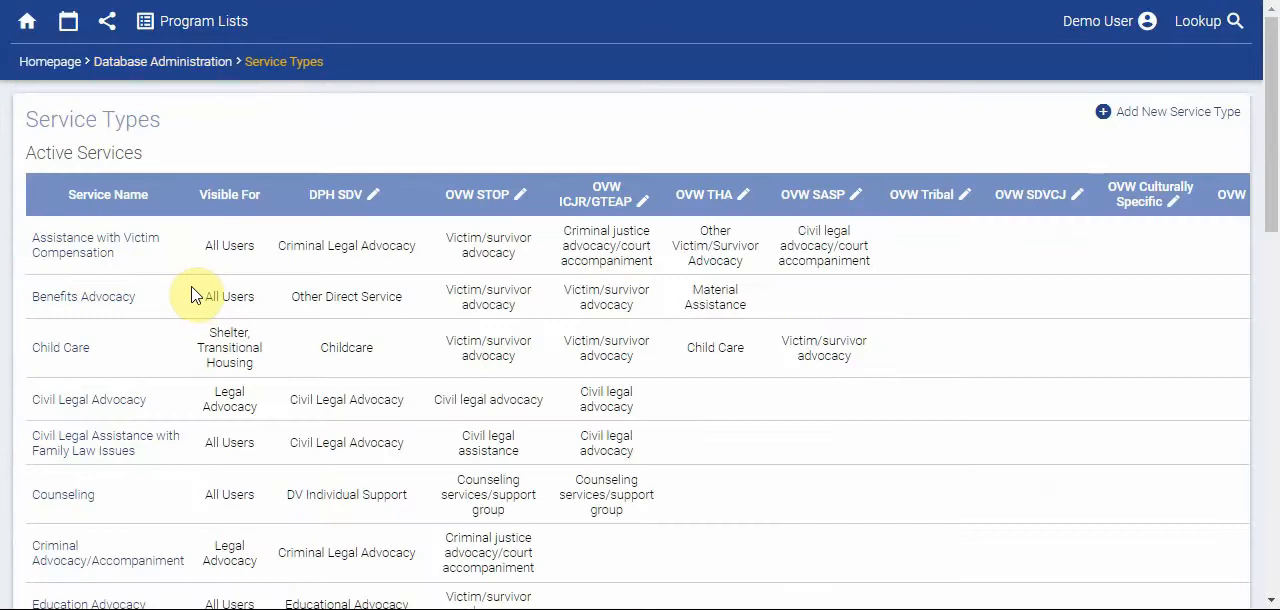
scroll(193, 295, "down", 1)
scroll(193, 295, "down", 2)
scroll(190, 326, "down", 3)
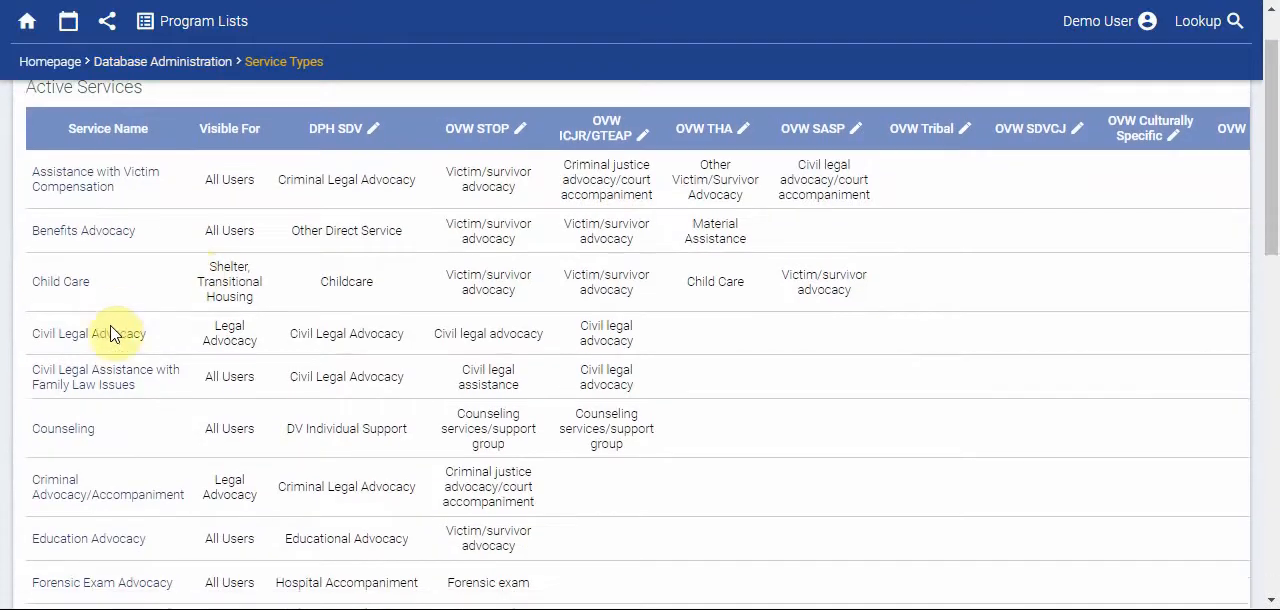
scroll(110, 334, "down", 2)
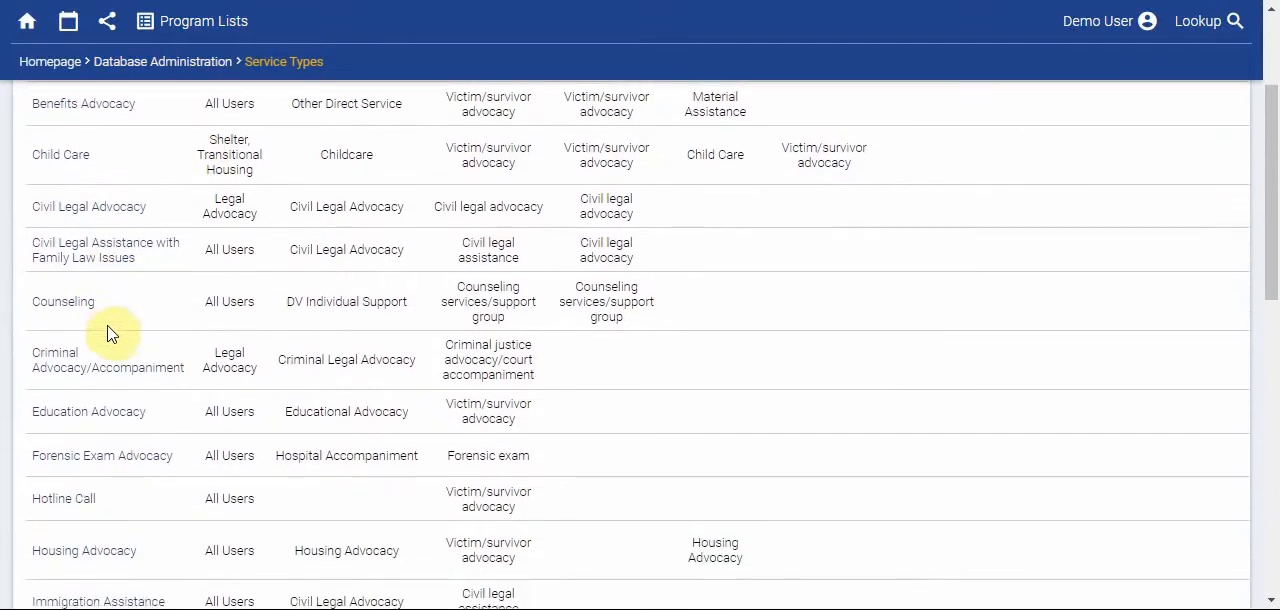
left_click(45, 312)
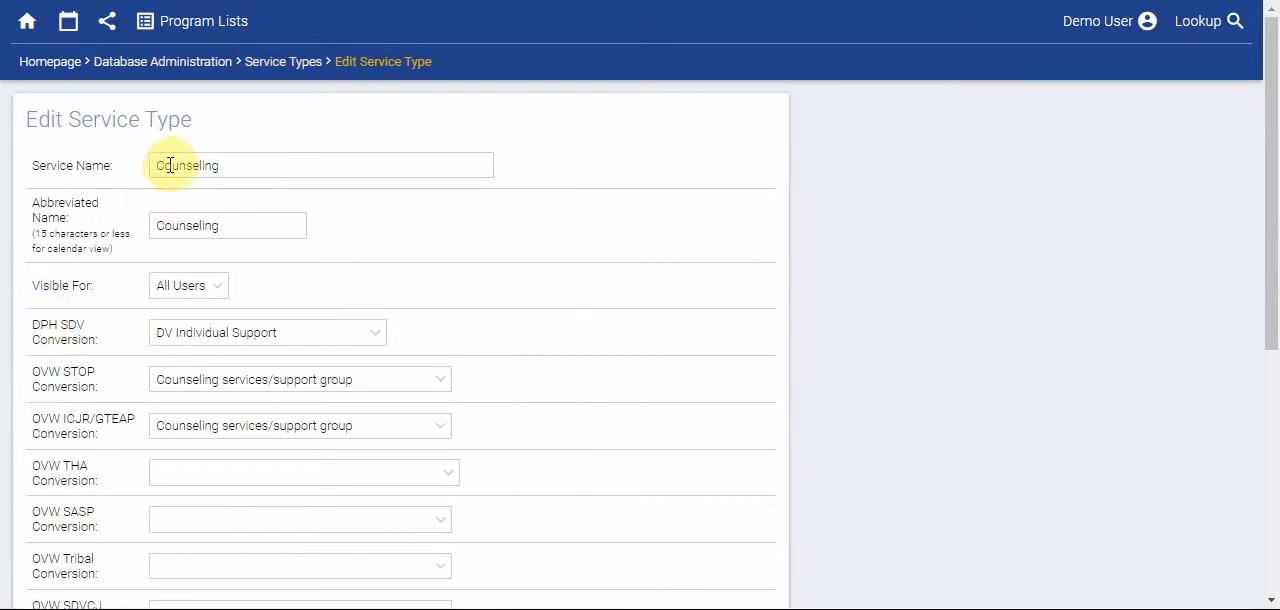
- Change the Counseling service's name to "Individual Counseling"
left_click(159, 166)
type("Individua")
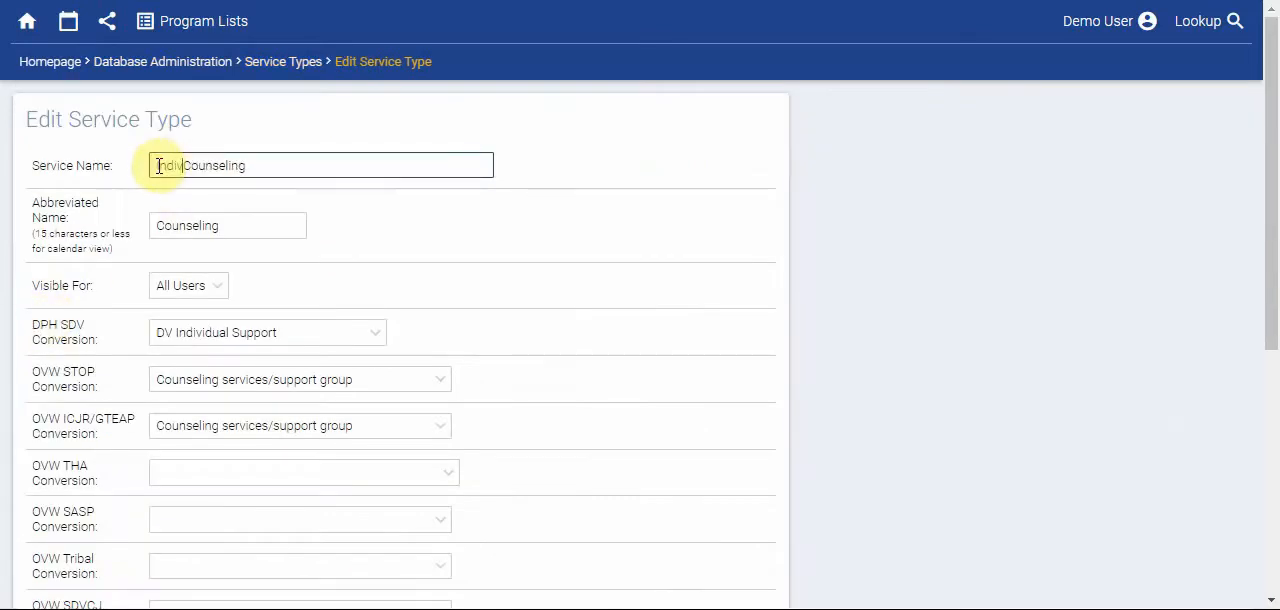
key("BackSpace")
key("BackSpace")
key("BackSpace")
key("BackSpace")
type("idual")
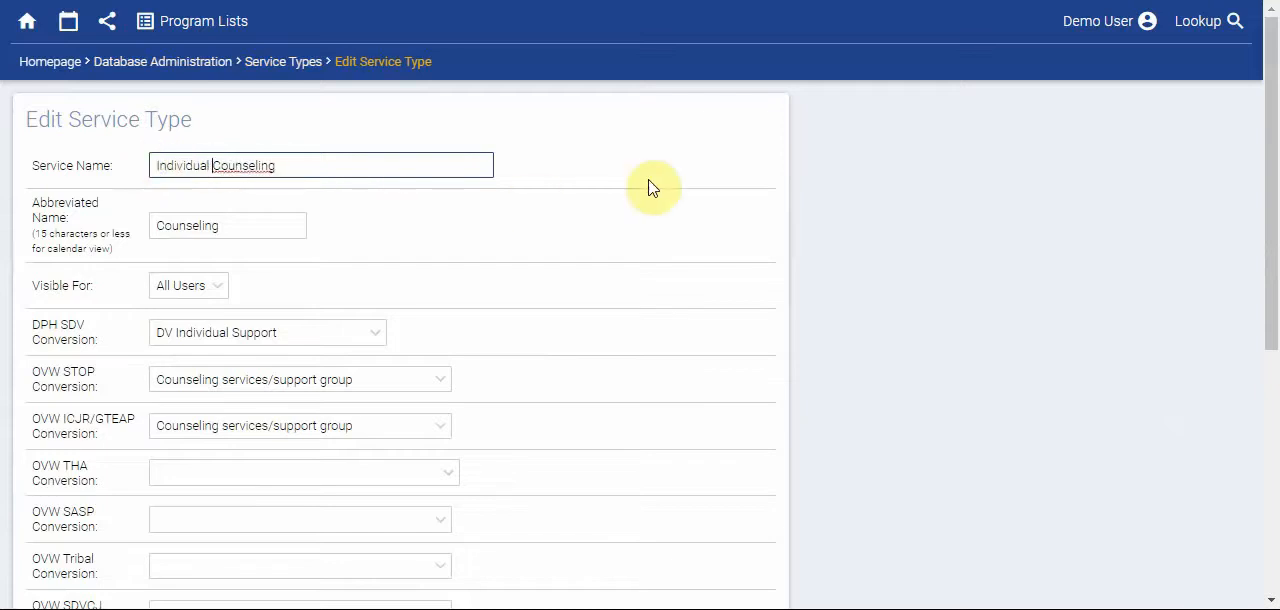
- Set the service's abbreviated name to "Ind. Counseling", save the changes and check for Individual Counseling among the active services
left_click(156, 225)
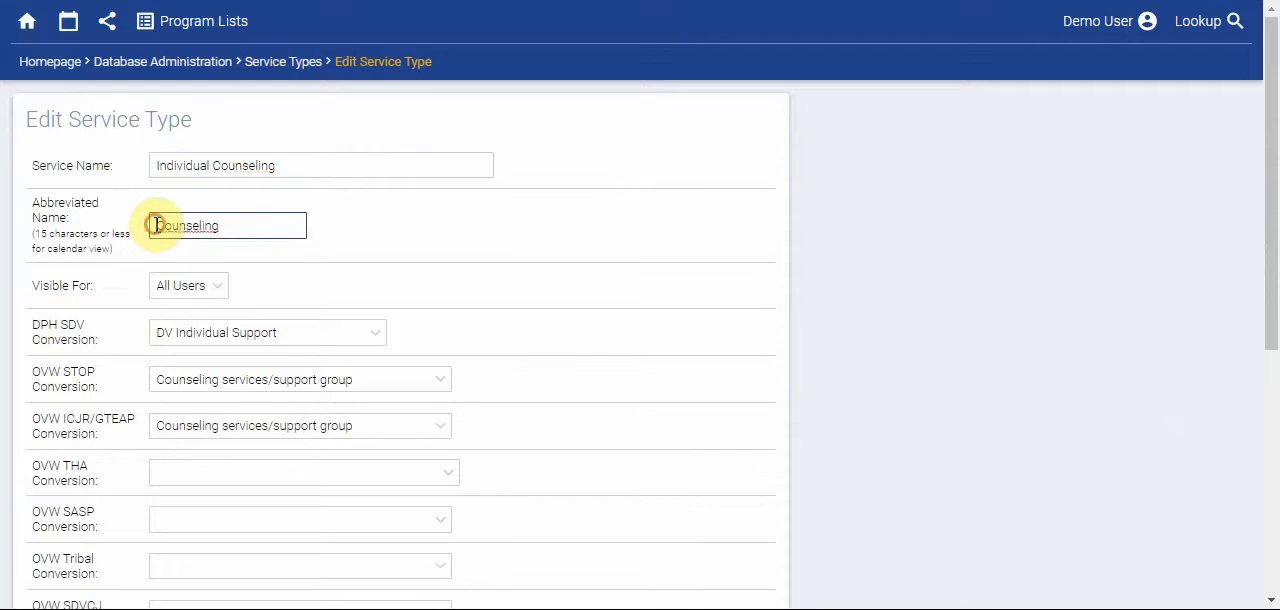
type("Ind.")
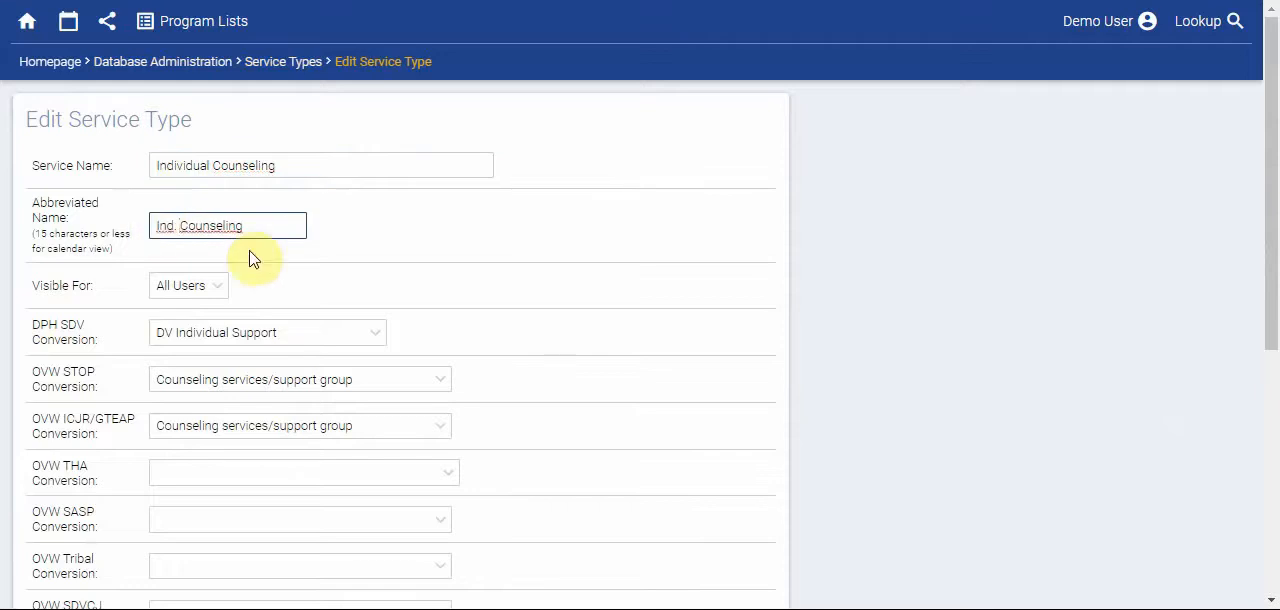
scroll(535, 278, "down", 2)
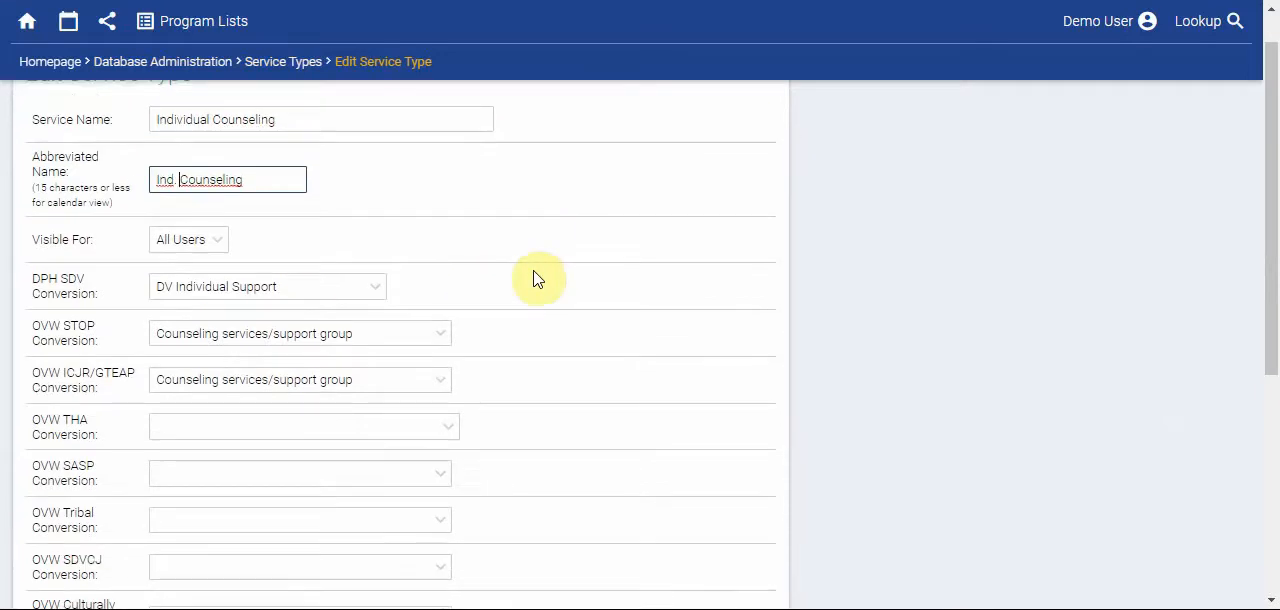
scroll(535, 278, "down", 4)
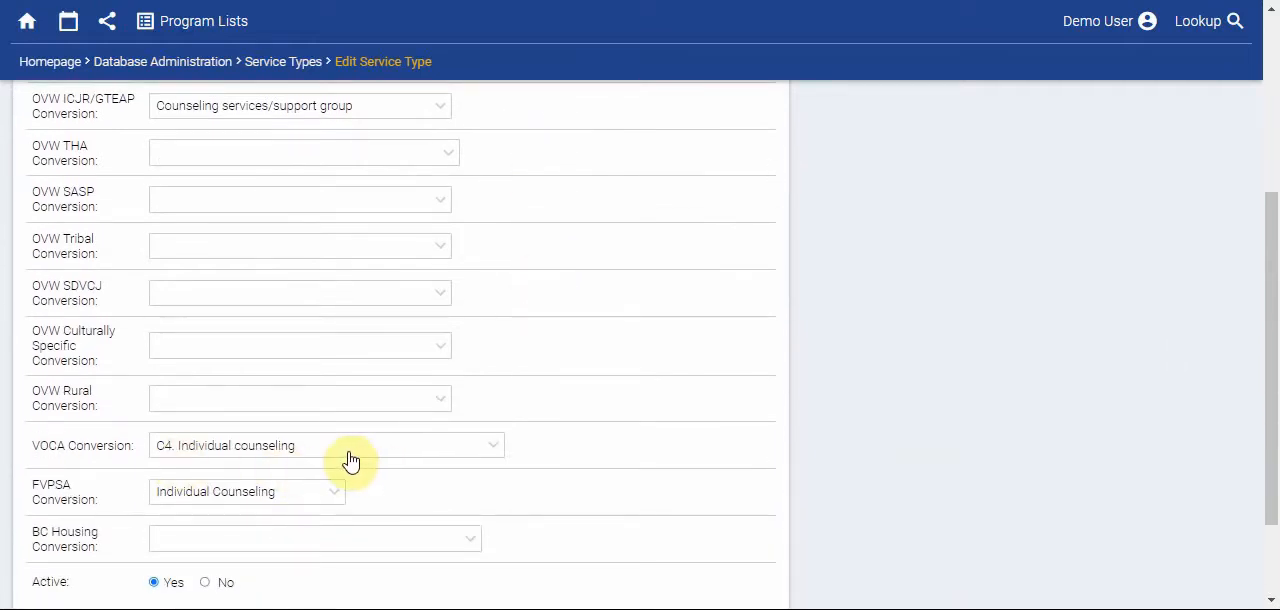
scroll(652, 448, "down", 2)
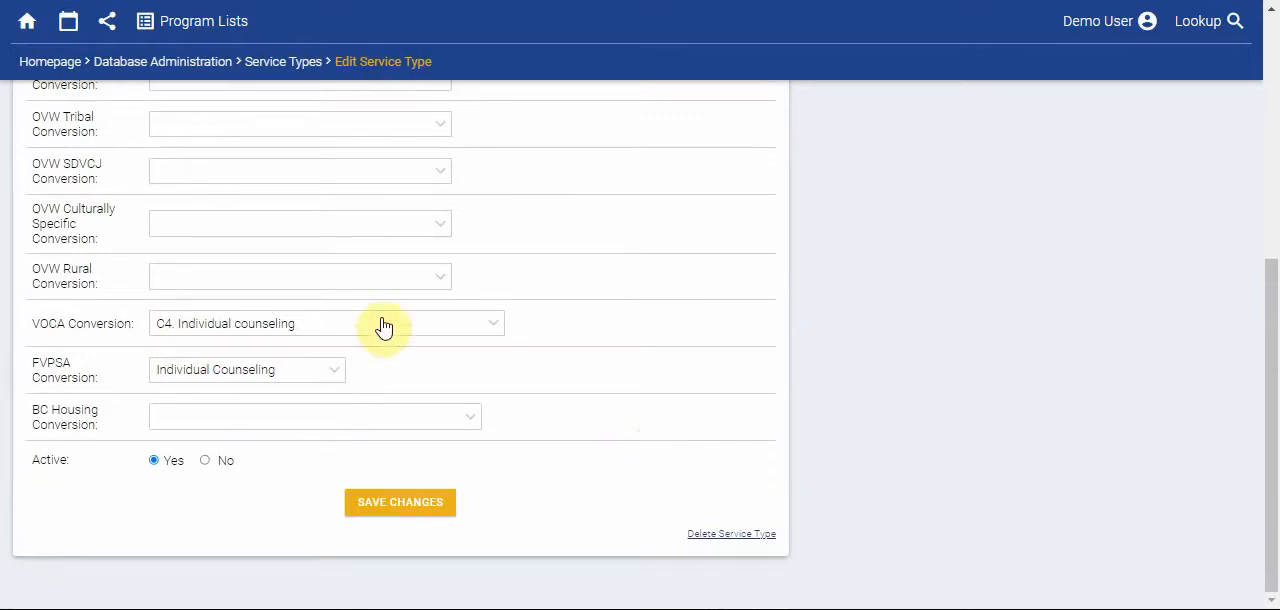
left_click(368, 508)
scroll(323, 474, "down", 3)
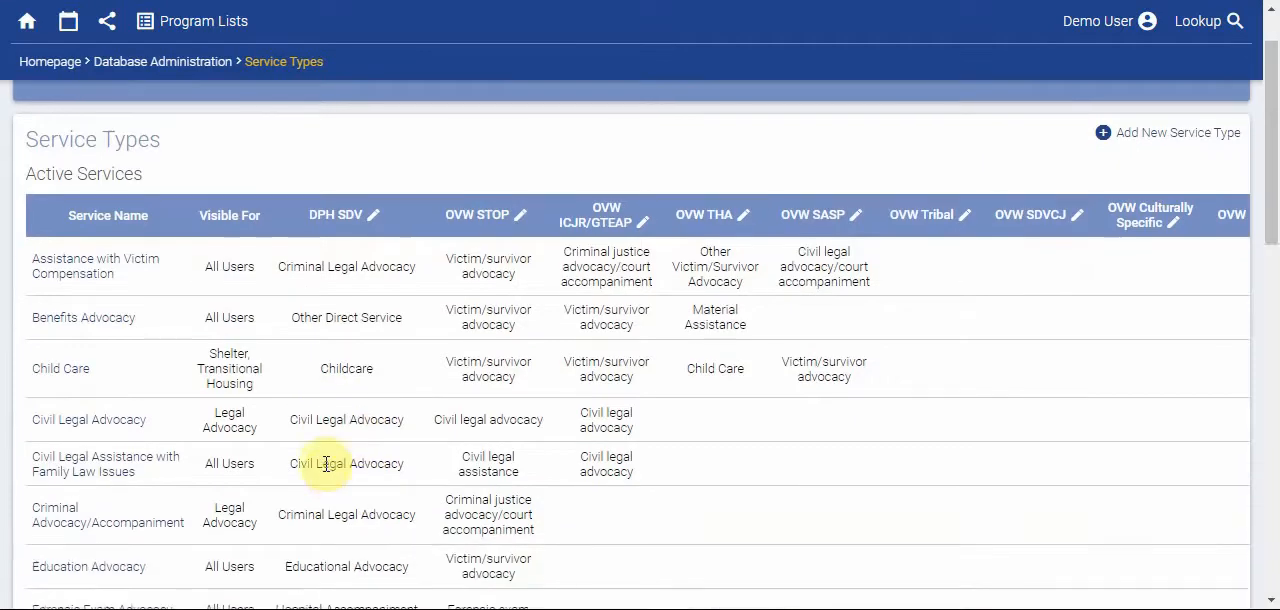
scroll(326, 464, "down", 2)
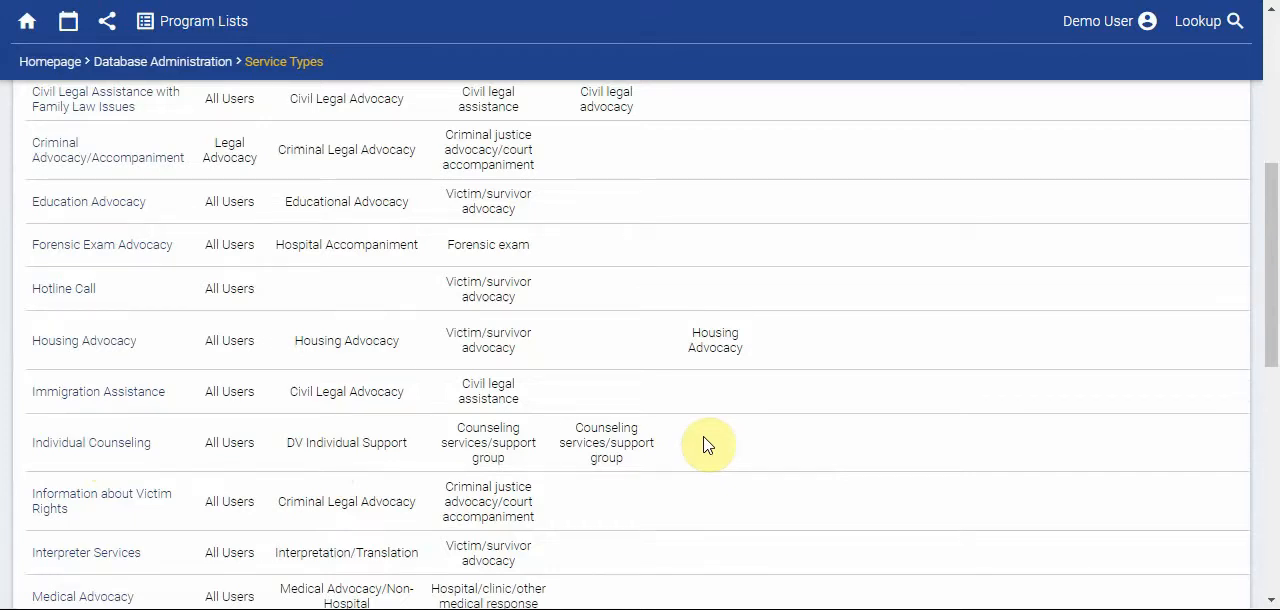
- Open the Medical Advocacy service from the active services for editing
scroll(703, 445, "down", 3)
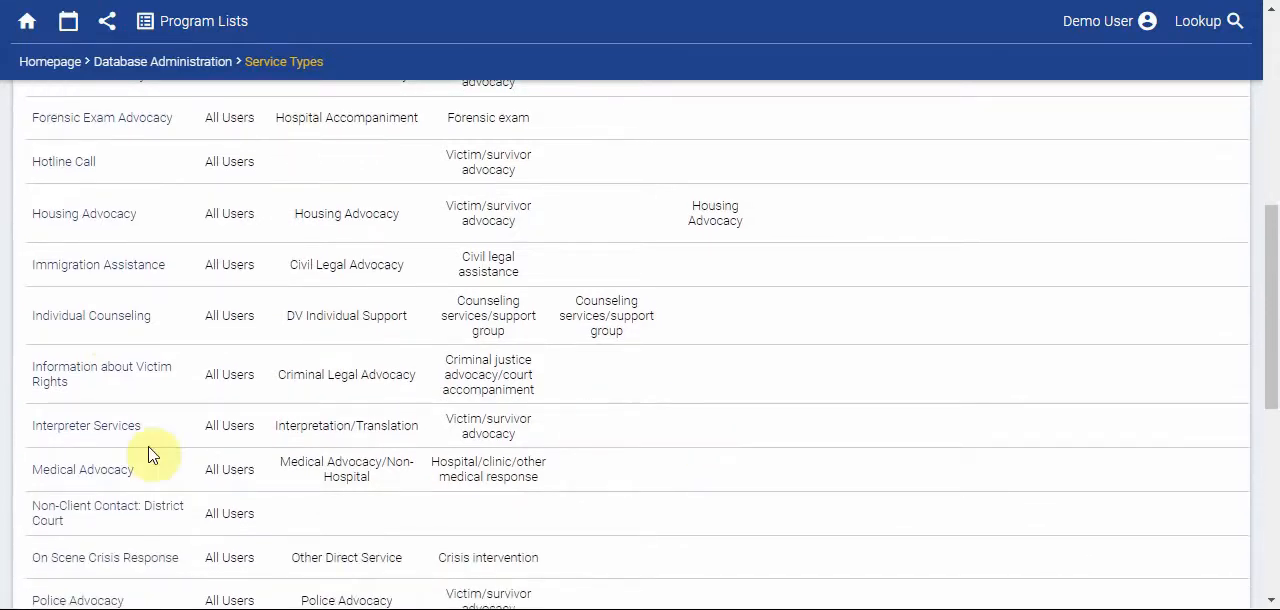
left_click(87, 481)
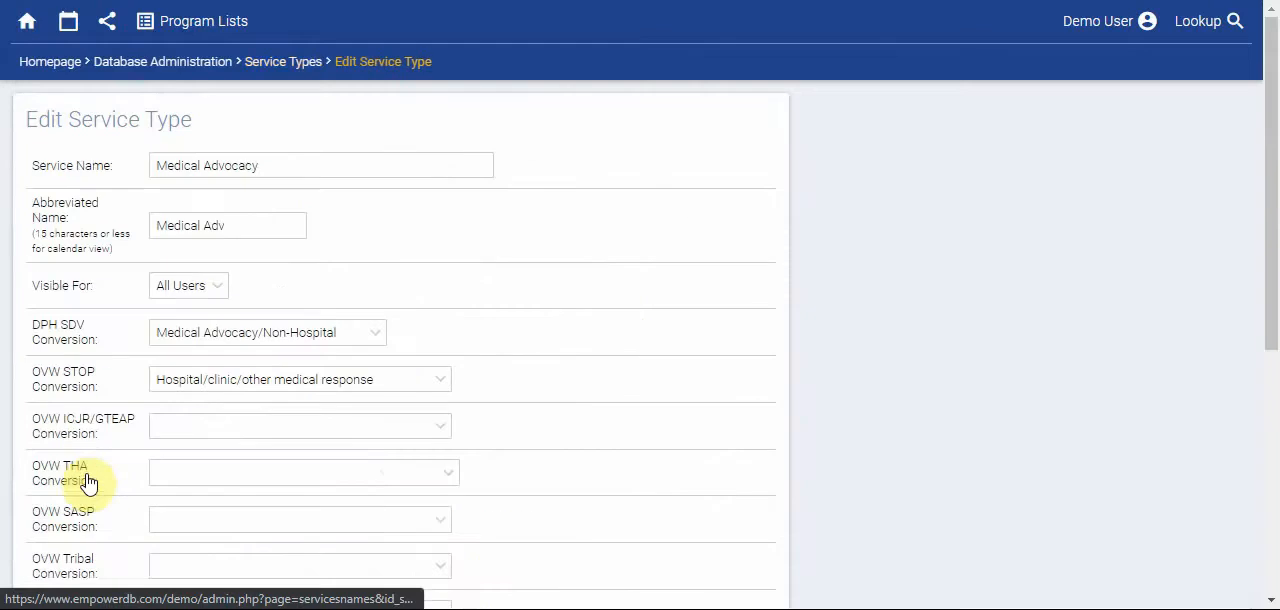
scroll(785, 384, "down", 5)
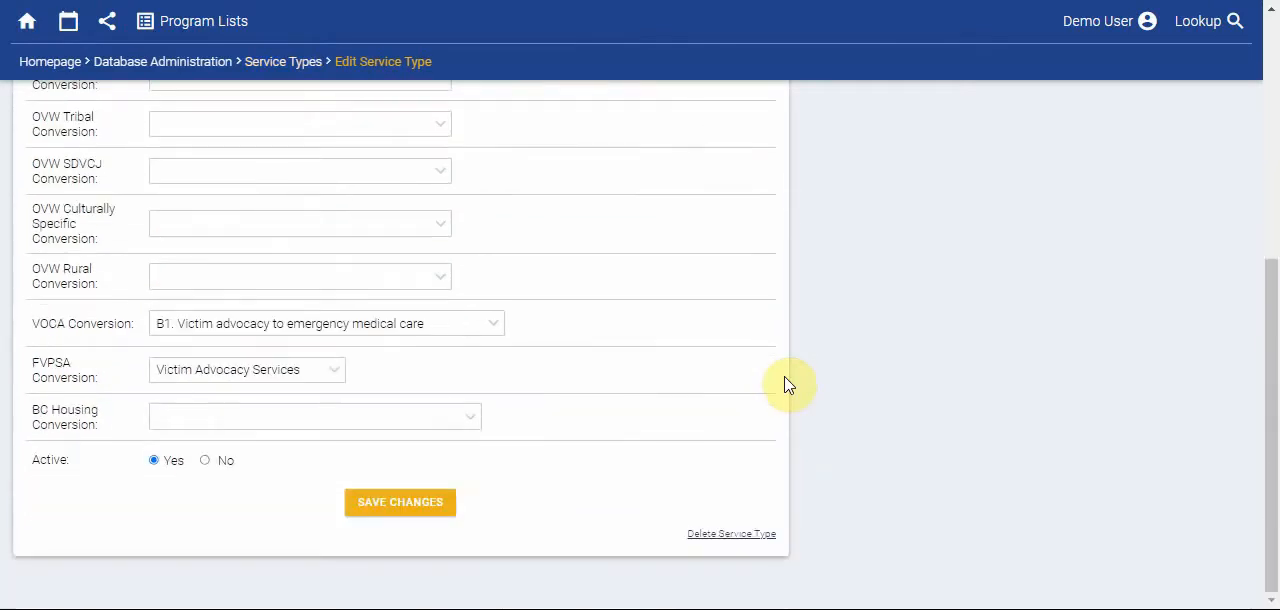
- Try to delete the Medical Advocacy service type and return to its edit page
left_click(728, 535)
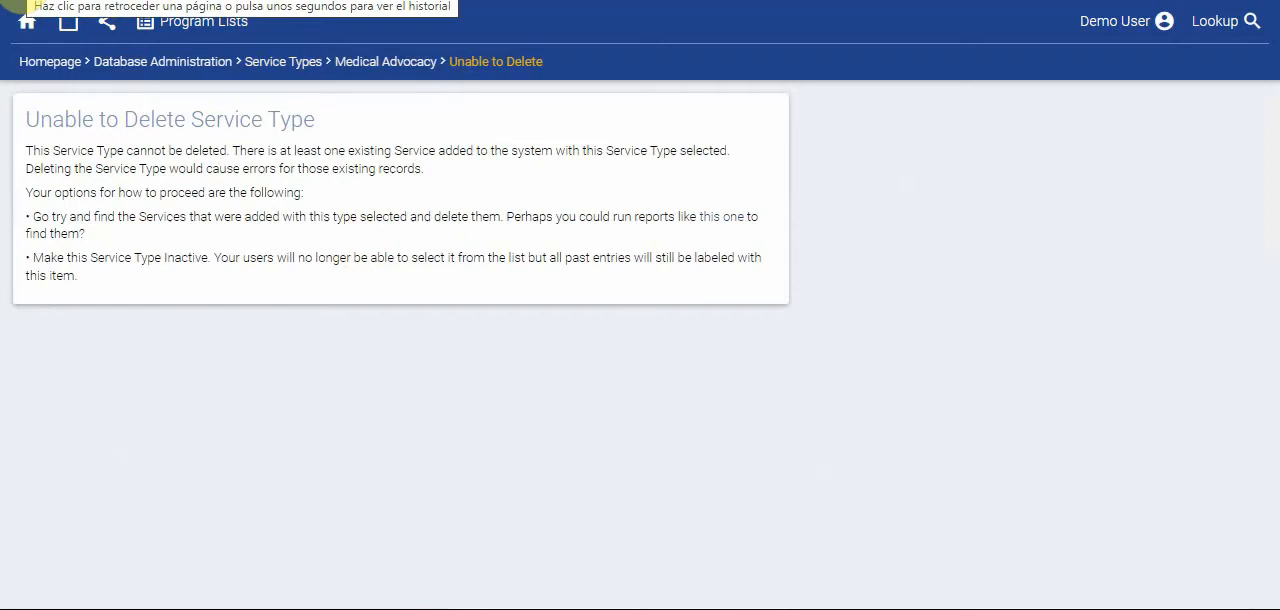
left_click(12, 3)
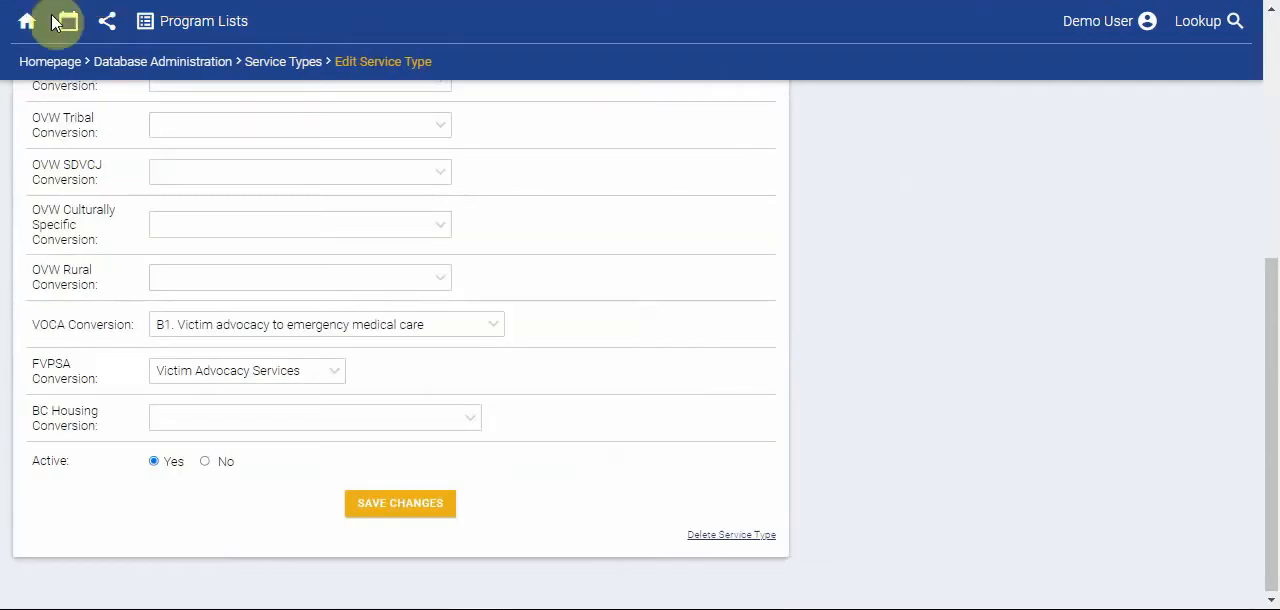
scroll(322, 374, "up", 5)
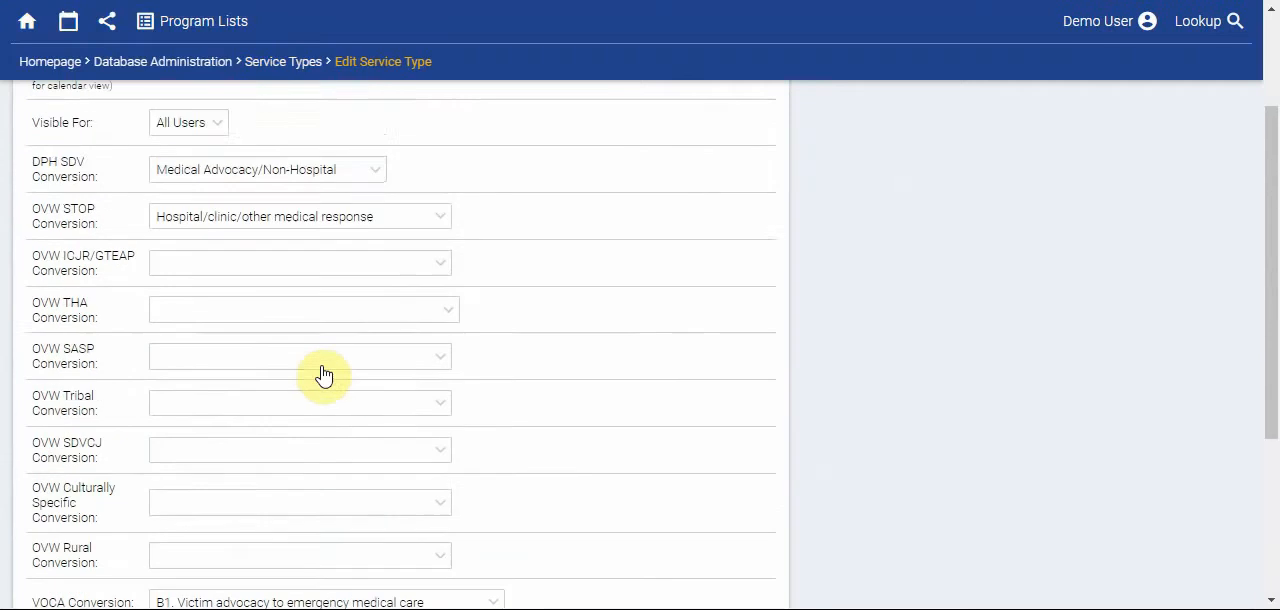
- Set the Medical Advocacy service type's Active option to No, save it and check for it among the inactive services
scroll(322, 374, "down", 5)
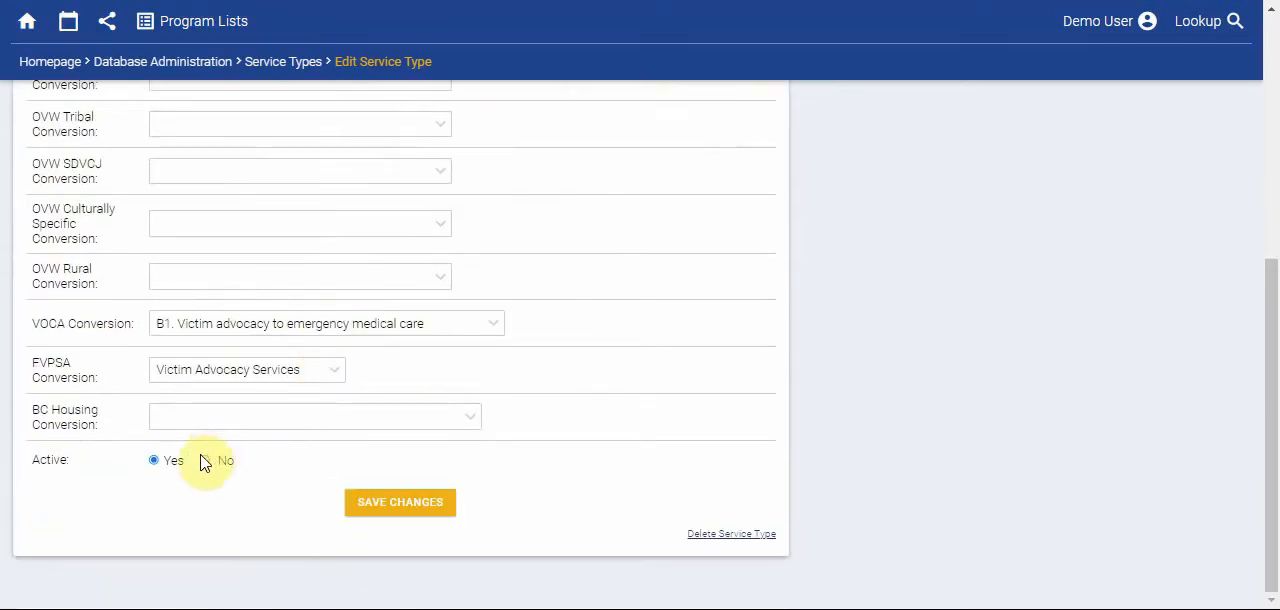
left_click(204, 461)
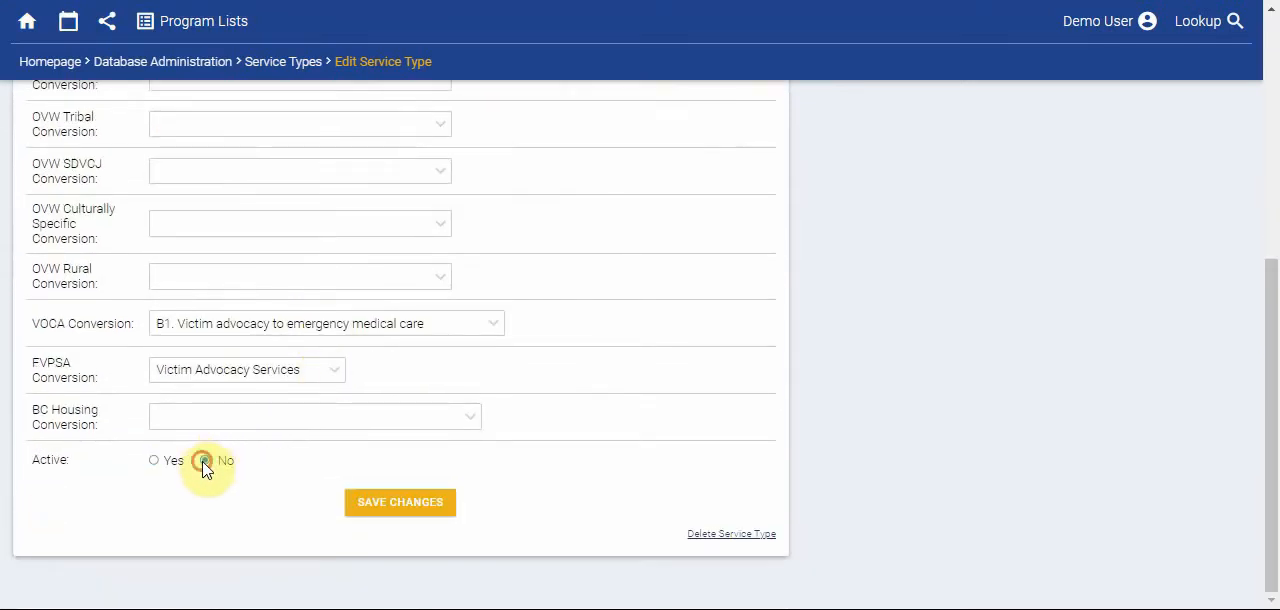
left_click(400, 502)
scroll(406, 514, "down", 8)
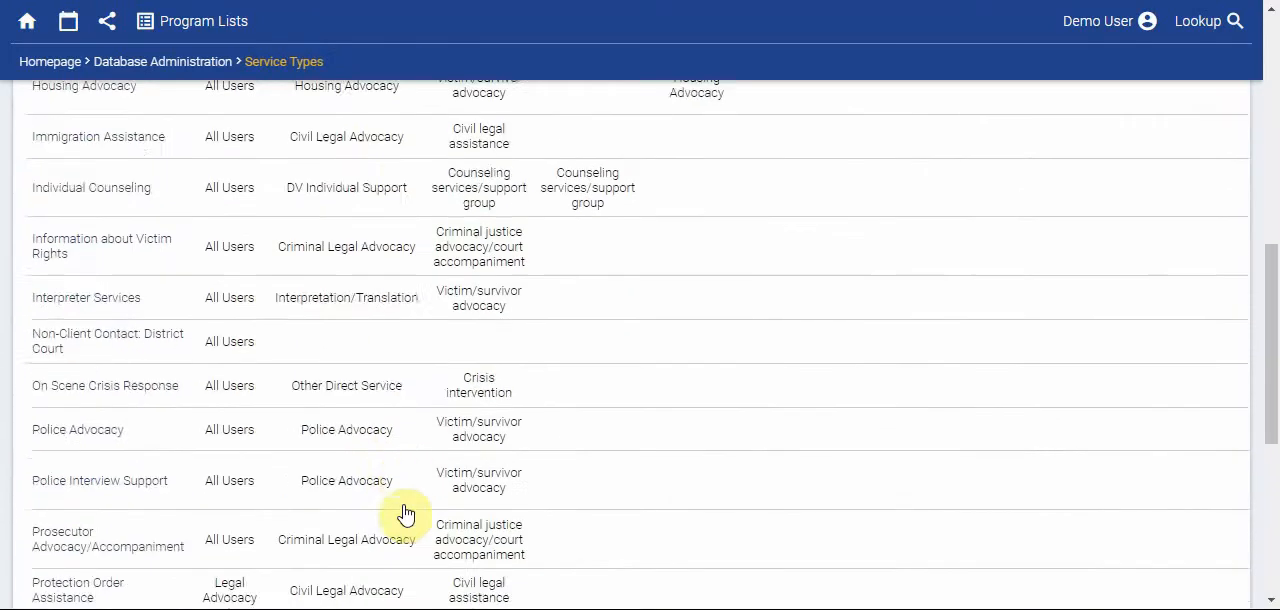
scroll(406, 514, "down", 5)
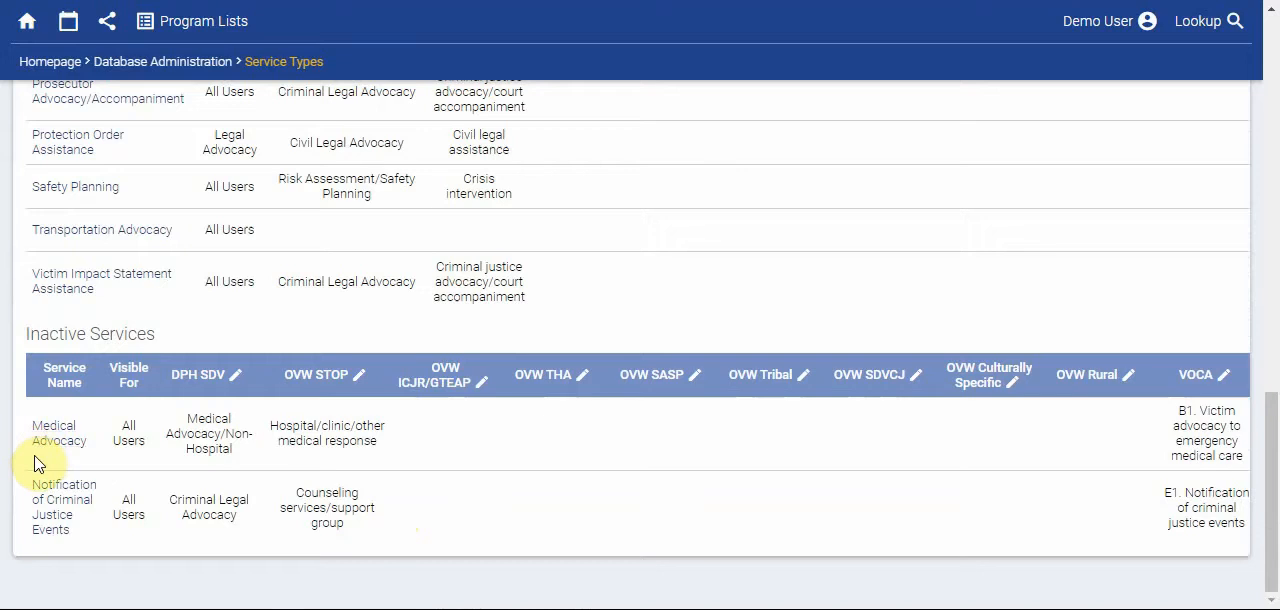
- Check the service choices for adding activities on the homepage for Medical Advocacy
left_click(68, 70)
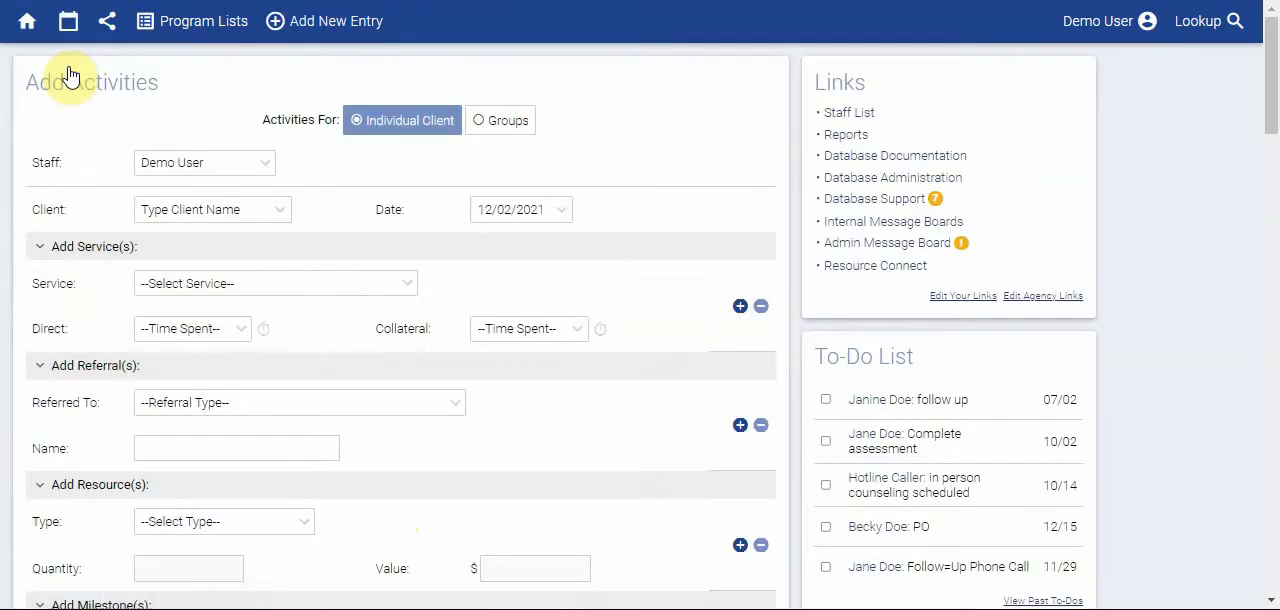
left_click(368, 288)
scroll(370, 208, "down", 4)
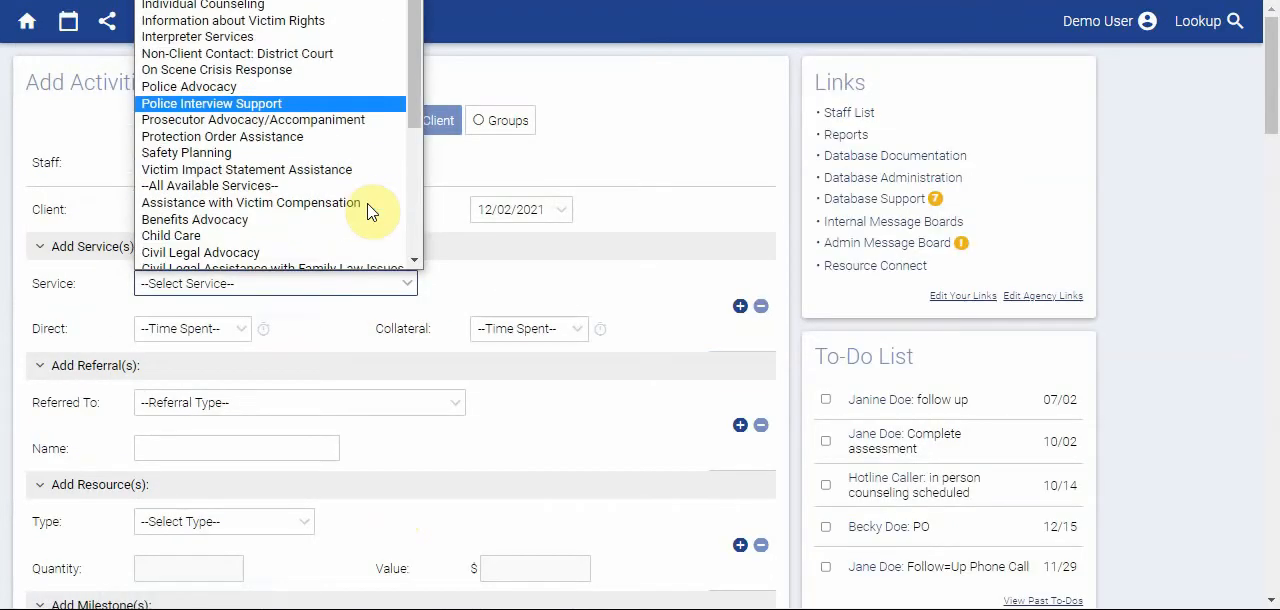
scroll(370, 210, "down", 5)
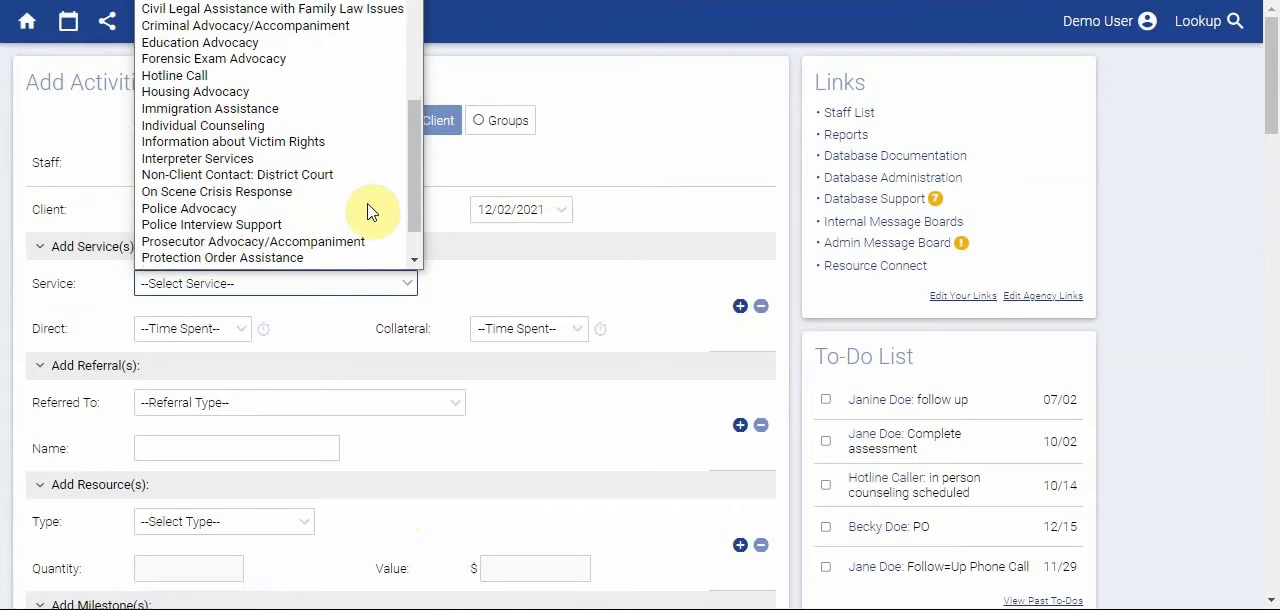
scroll(370, 212, "up", 1)
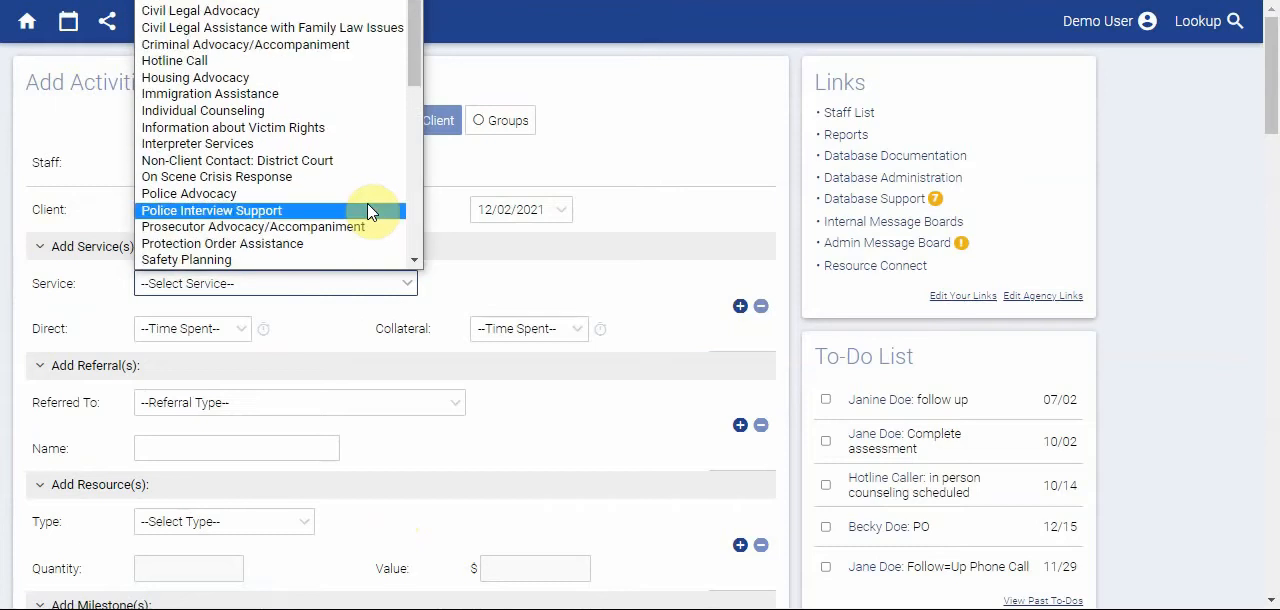
left_click(550, 274)
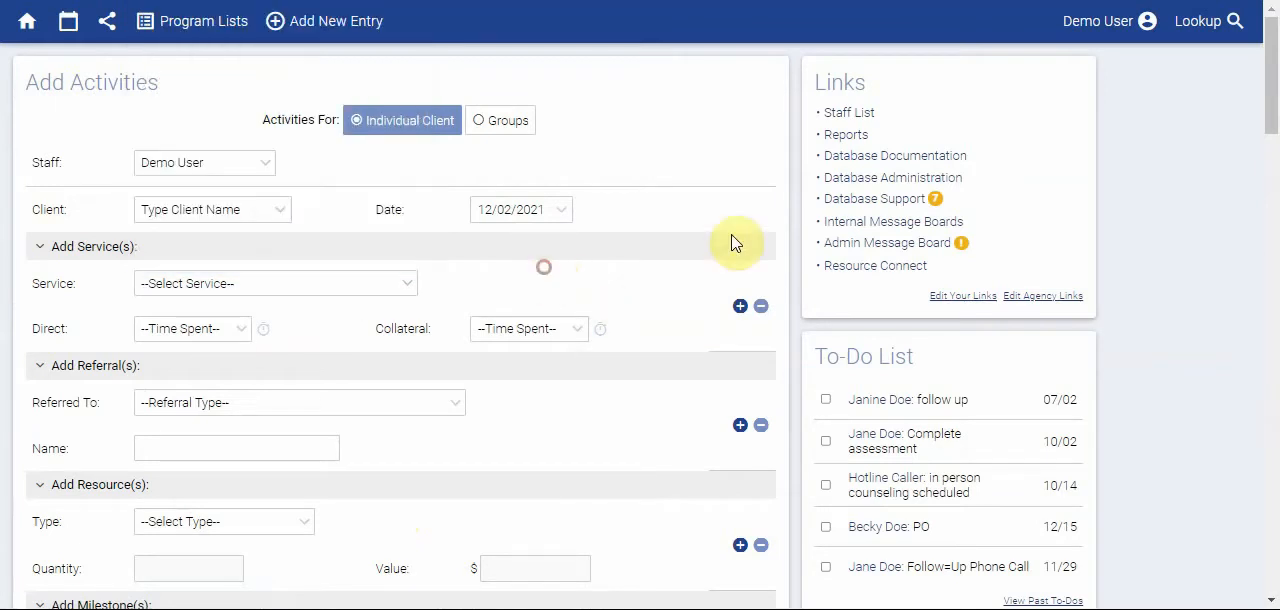
- Reopen the list of service types in the database administration
left_click(885, 178)
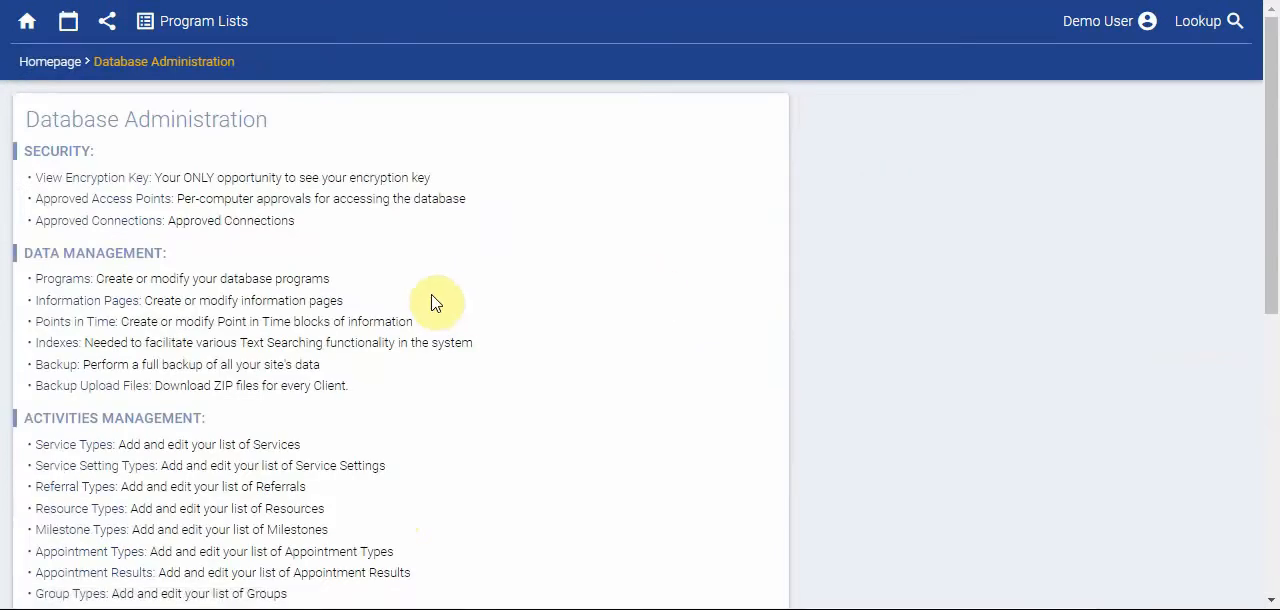
scroll(212, 315, "down", 1)
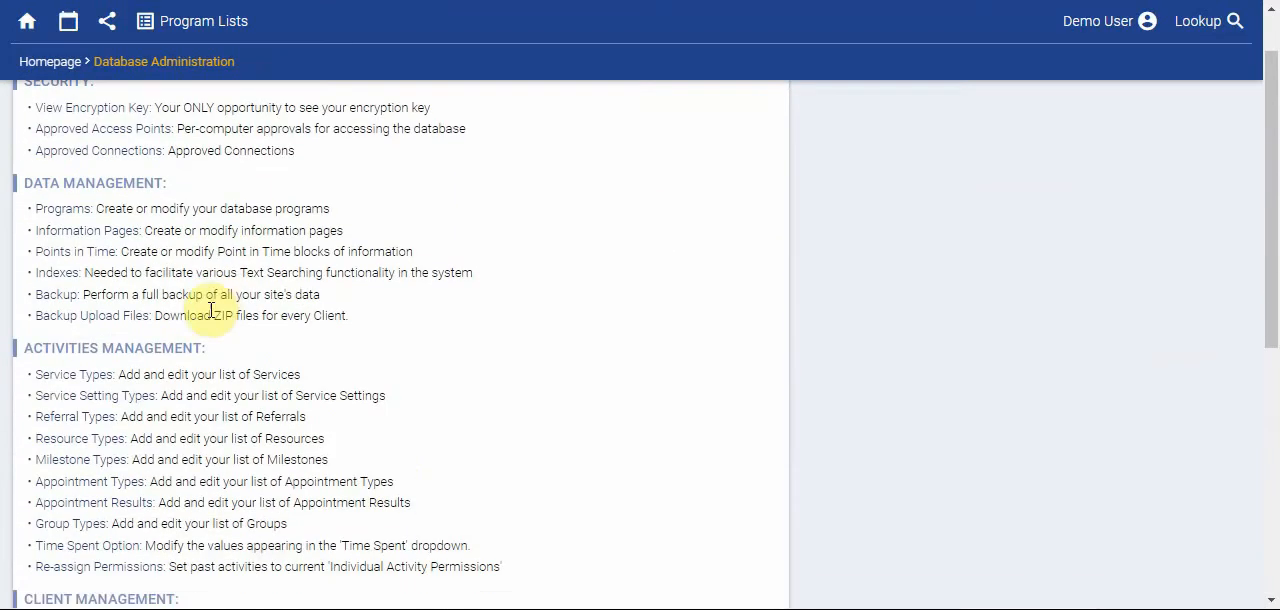
left_click(62, 385)
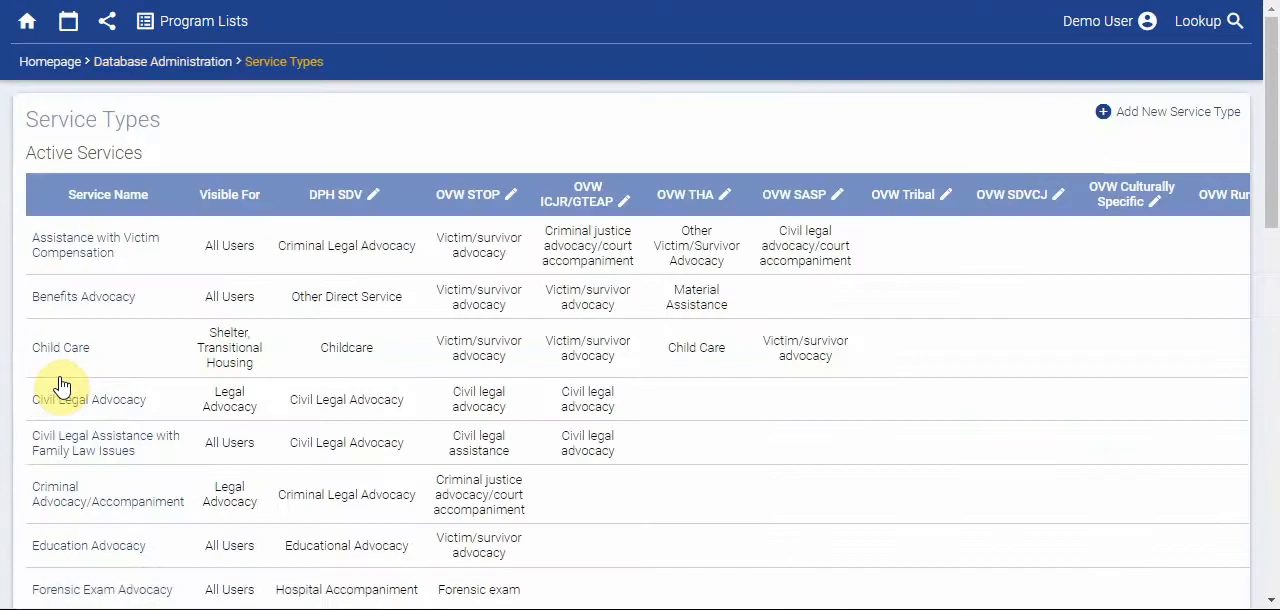
- Open the Transportation Advocacy service type from the active services and delete it
scroll(884, 428, "down", 5)
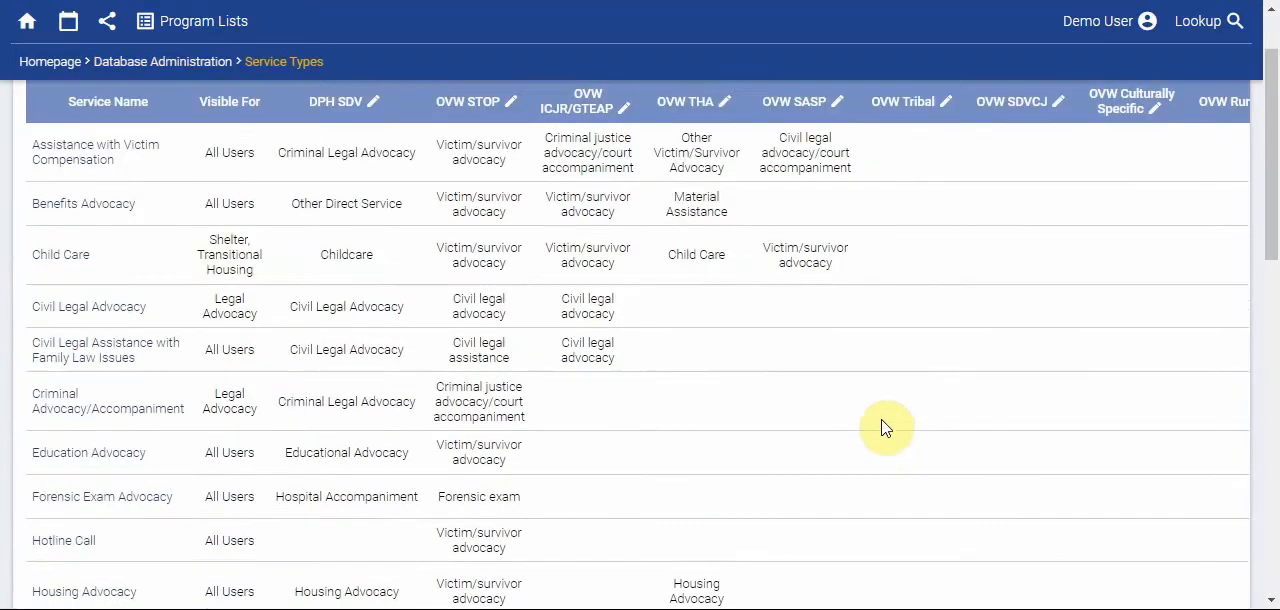
scroll(884, 428, "down", 5)
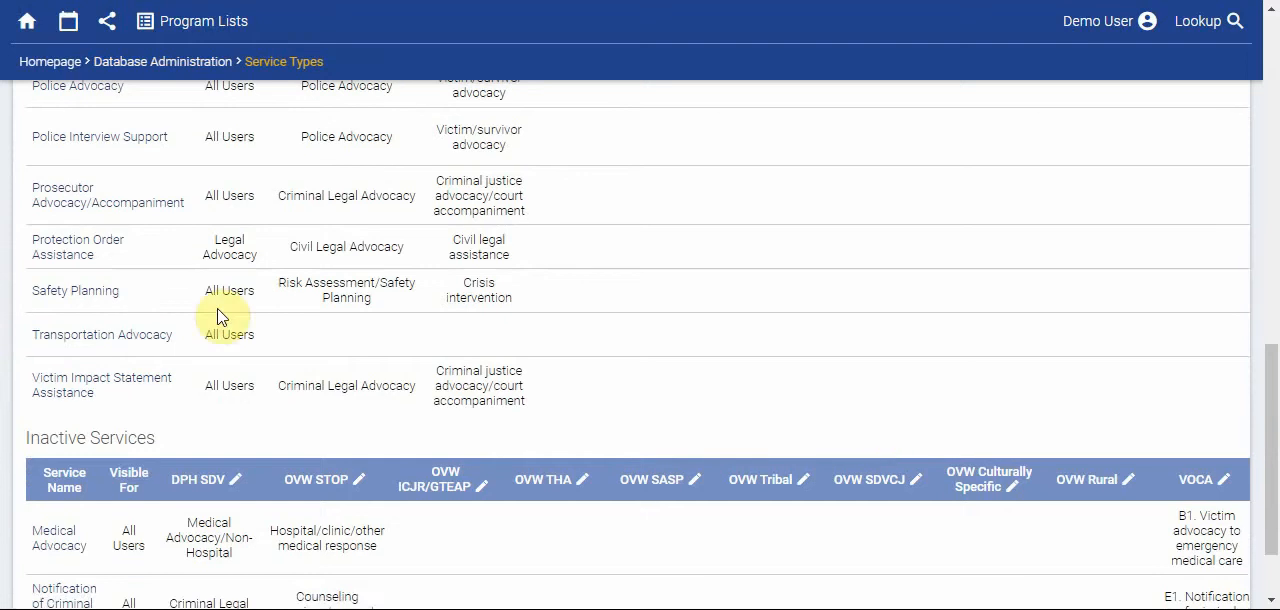
left_click(146, 341)
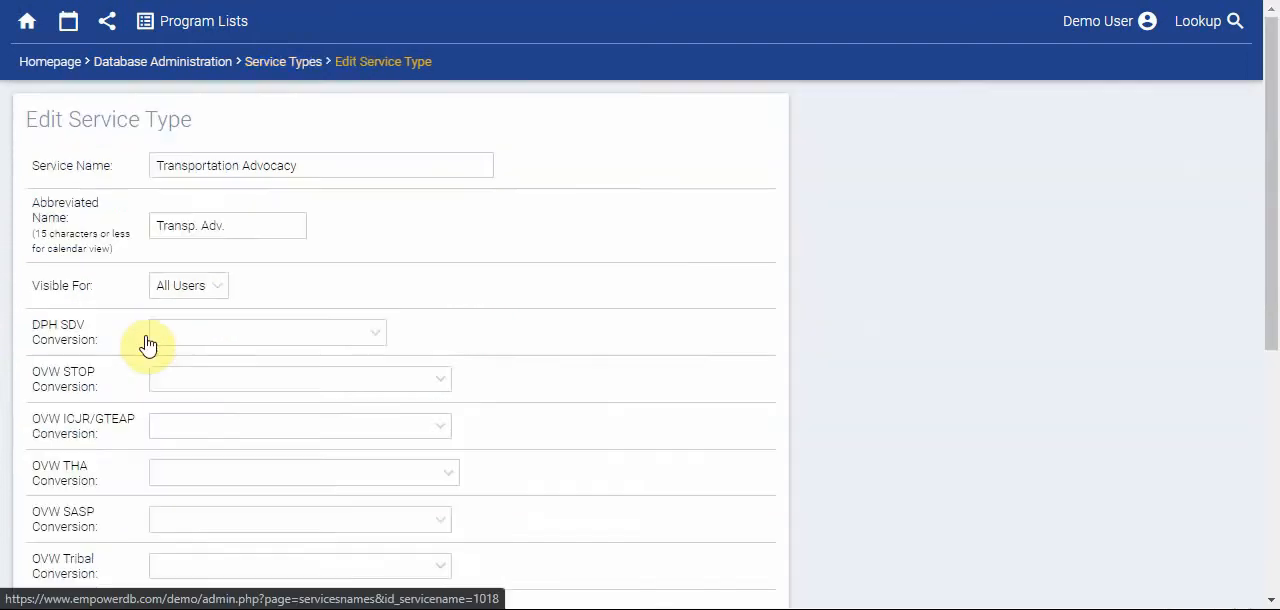
scroll(885, 357, "down", 5)
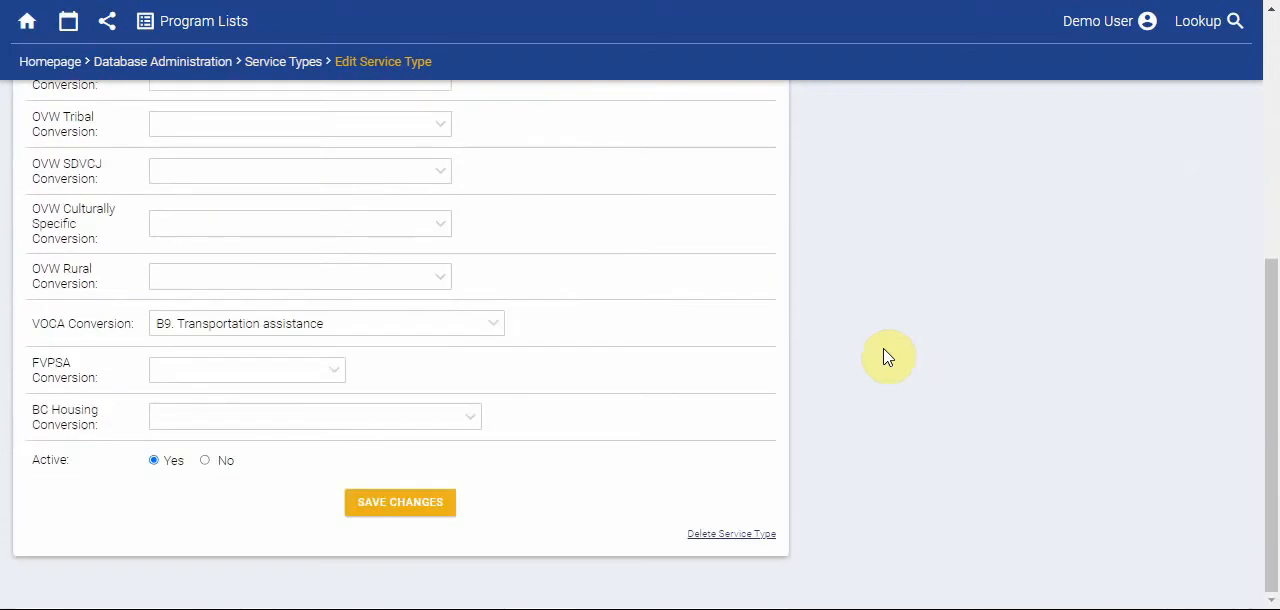
left_click(716, 534)
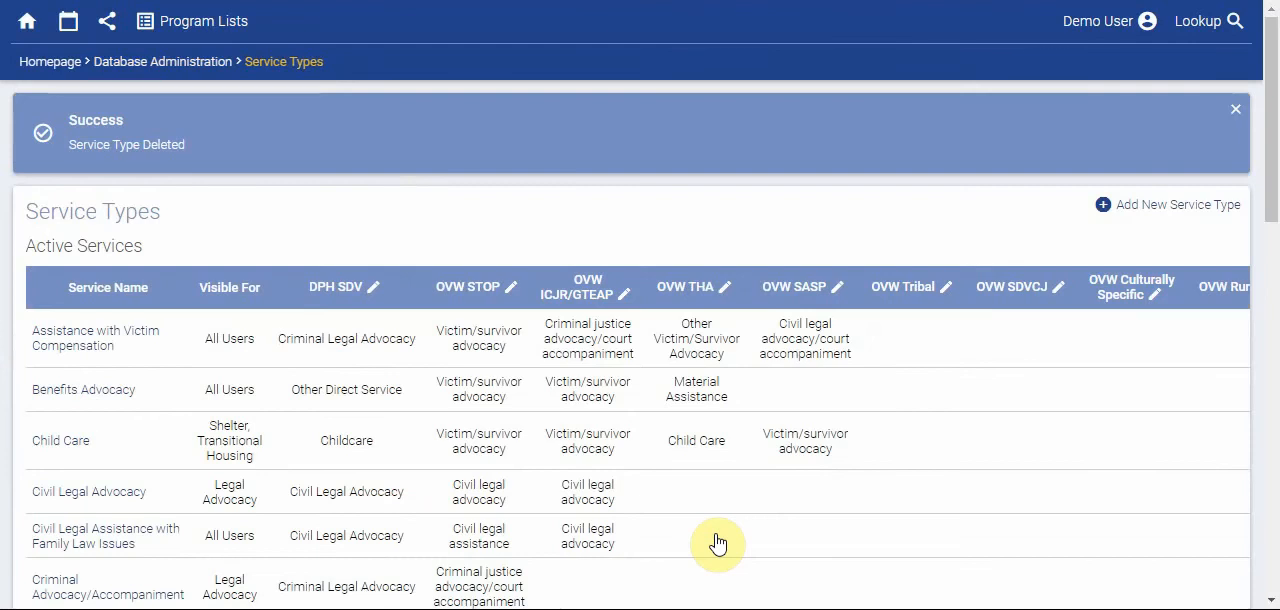
- Look over the updated service types list and return to the homepage
scroll(717, 542, "down", 4)
scroll(717, 542, "up", 4)
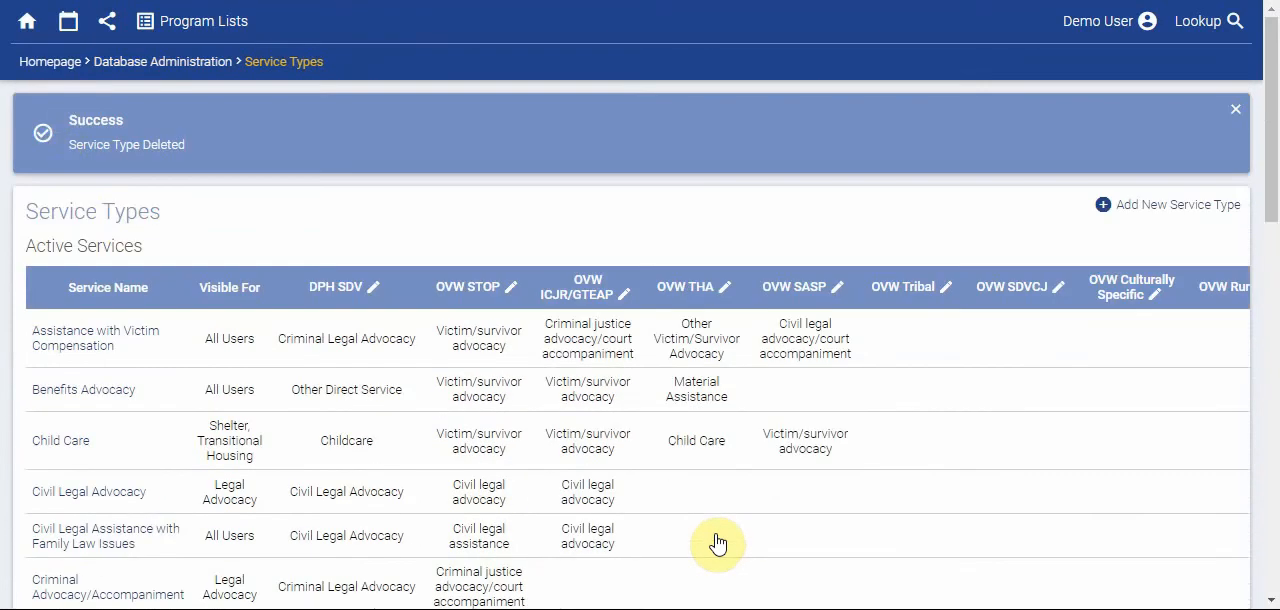
left_click(40, 70)
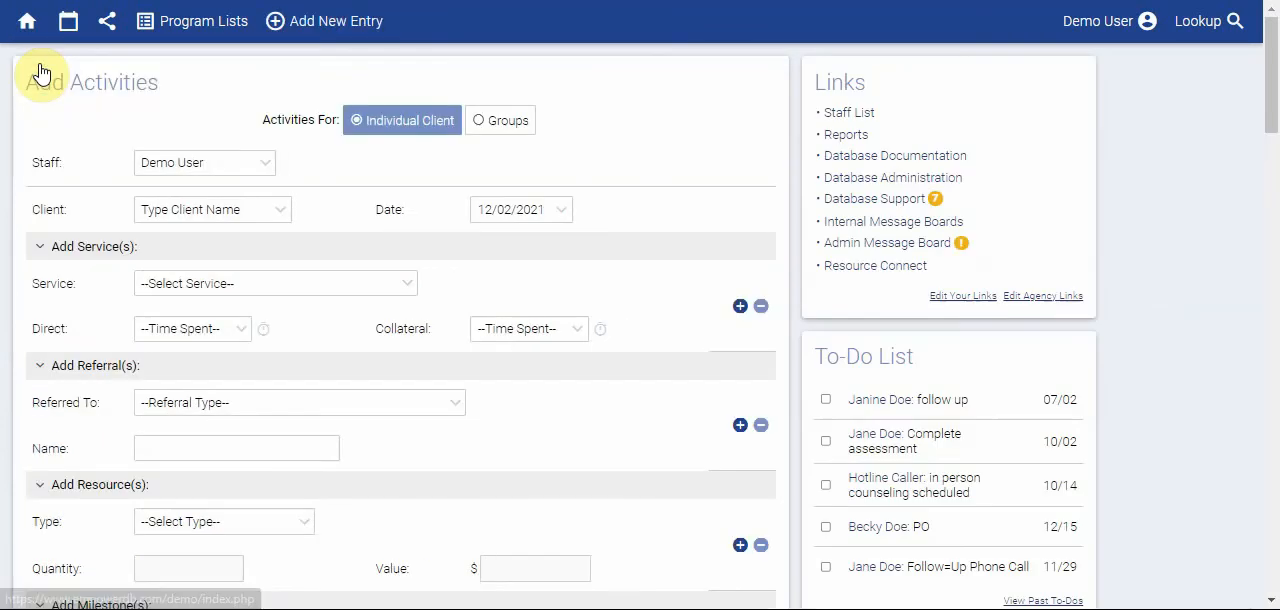